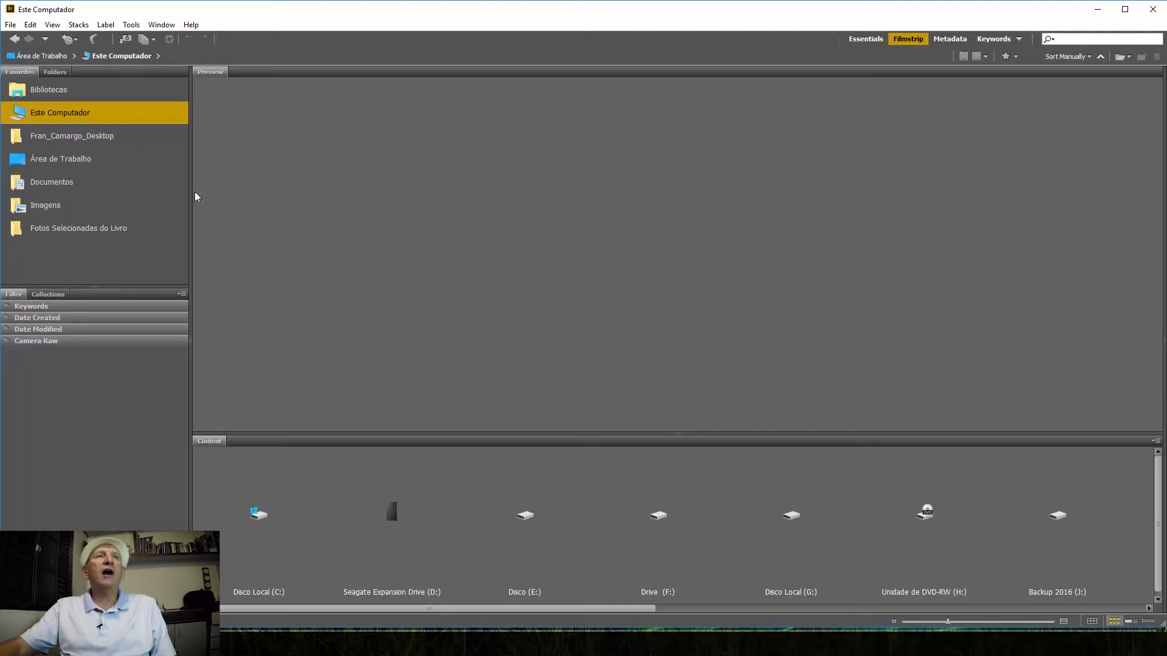
Browse the favorite locations Área de Trabalho, Documentos and Imagens, and return to Área de Trabalho
left_click(67, 158)
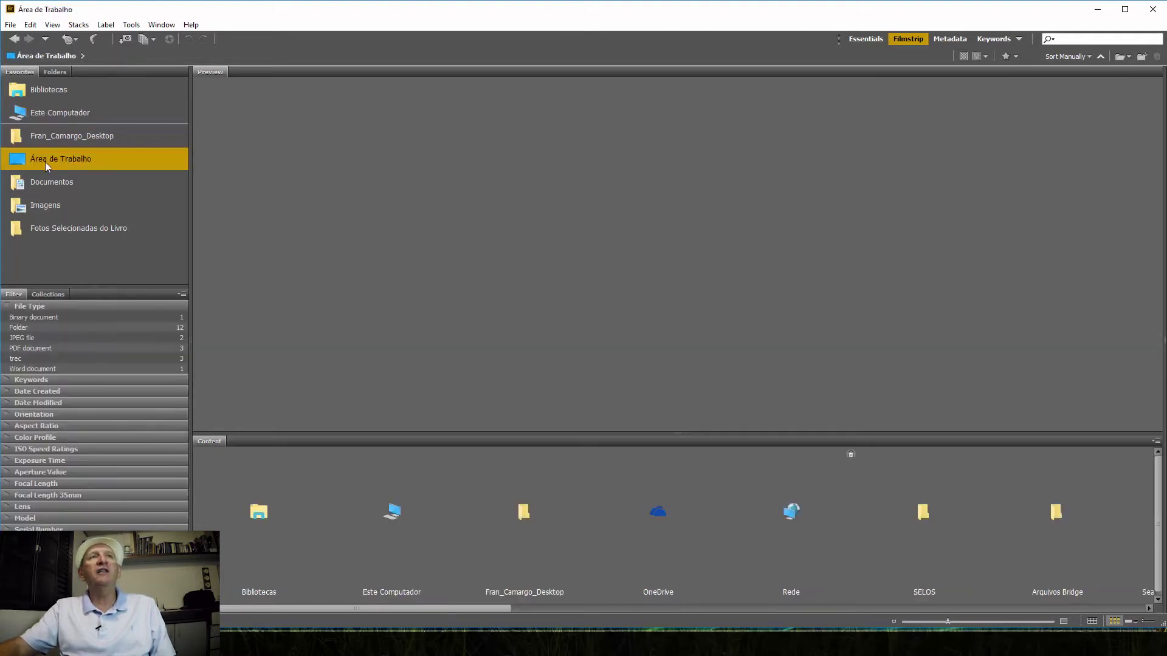
left_click(54, 182)
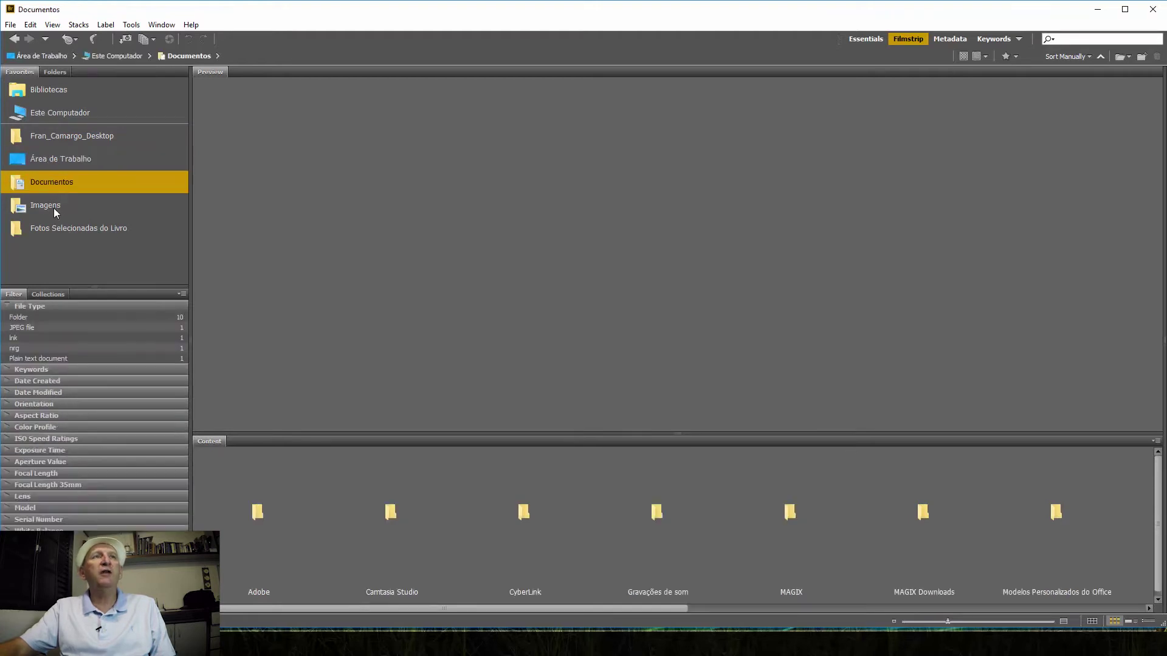
left_click(51, 206)
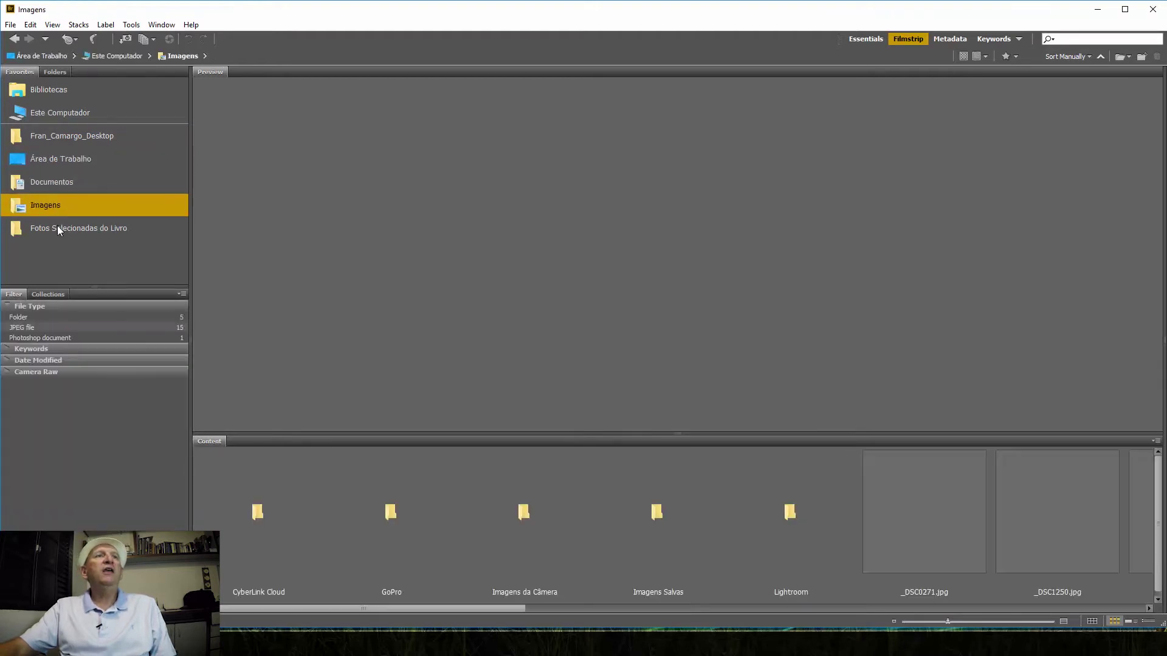
left_click(56, 159)
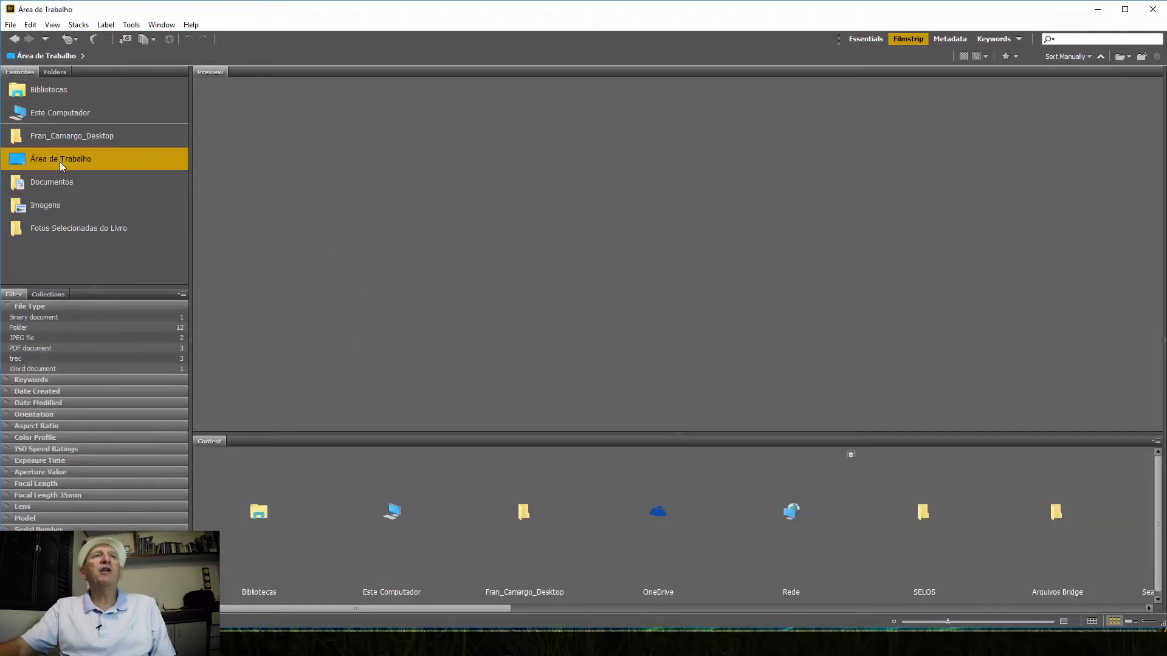
Add the Arquivos Bridge folder from Área de Trabalho to the favorites and open it from there
left_click_drag(330, 608, 505, 618)
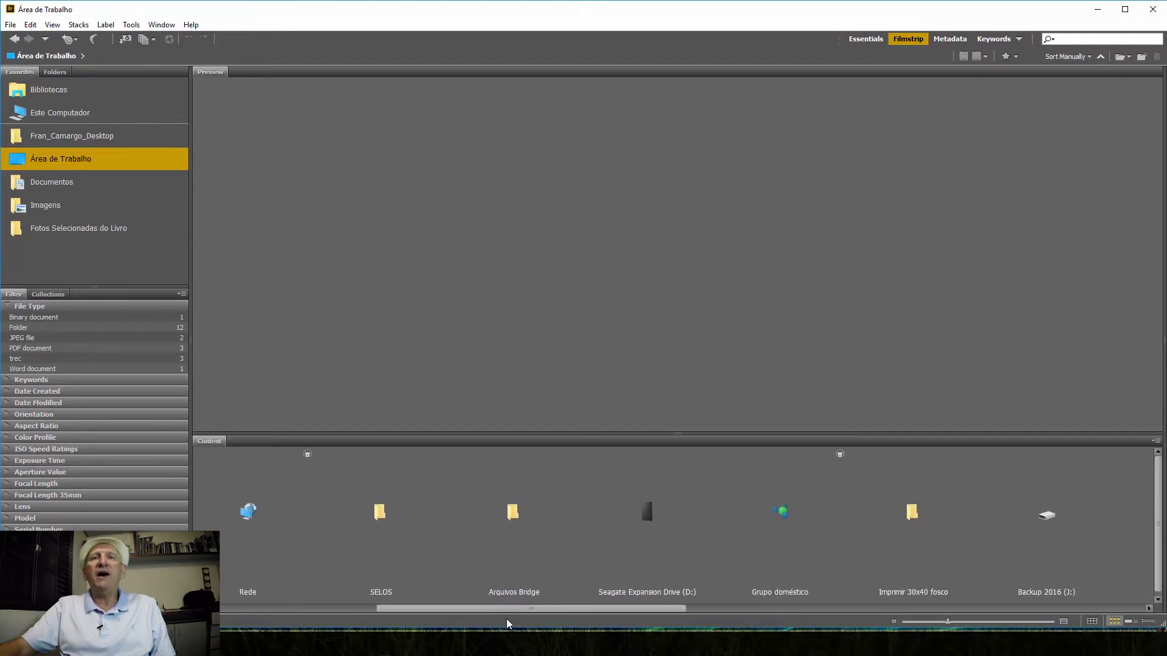
left_click(513, 516)
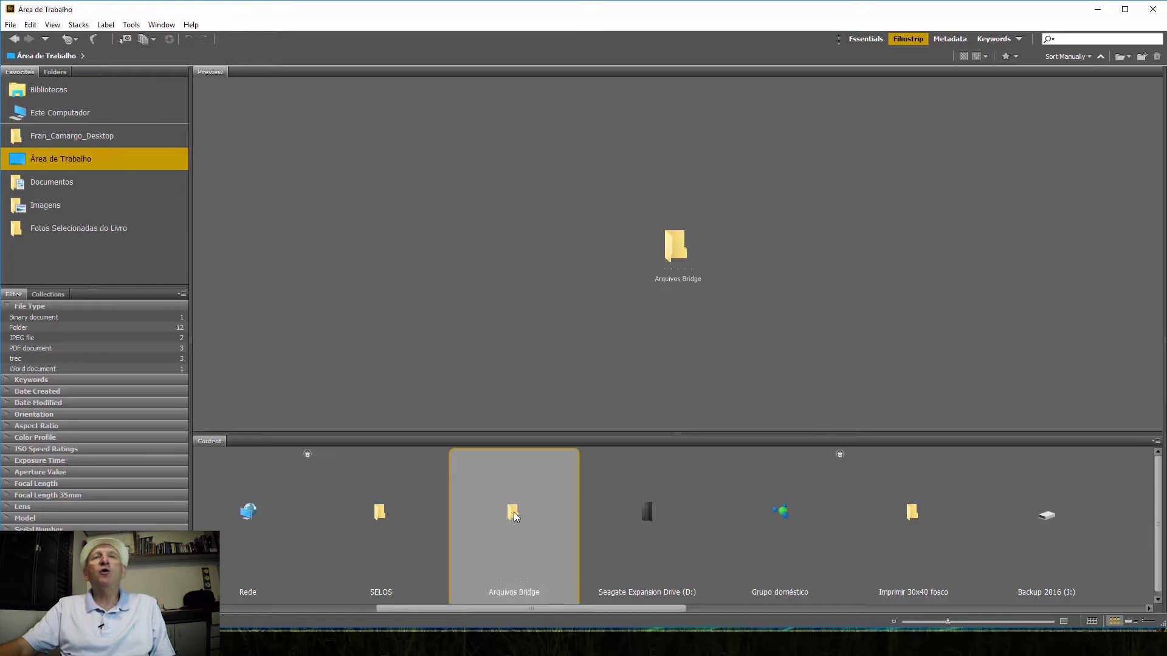
left_click_drag(514, 517, 146, 274)
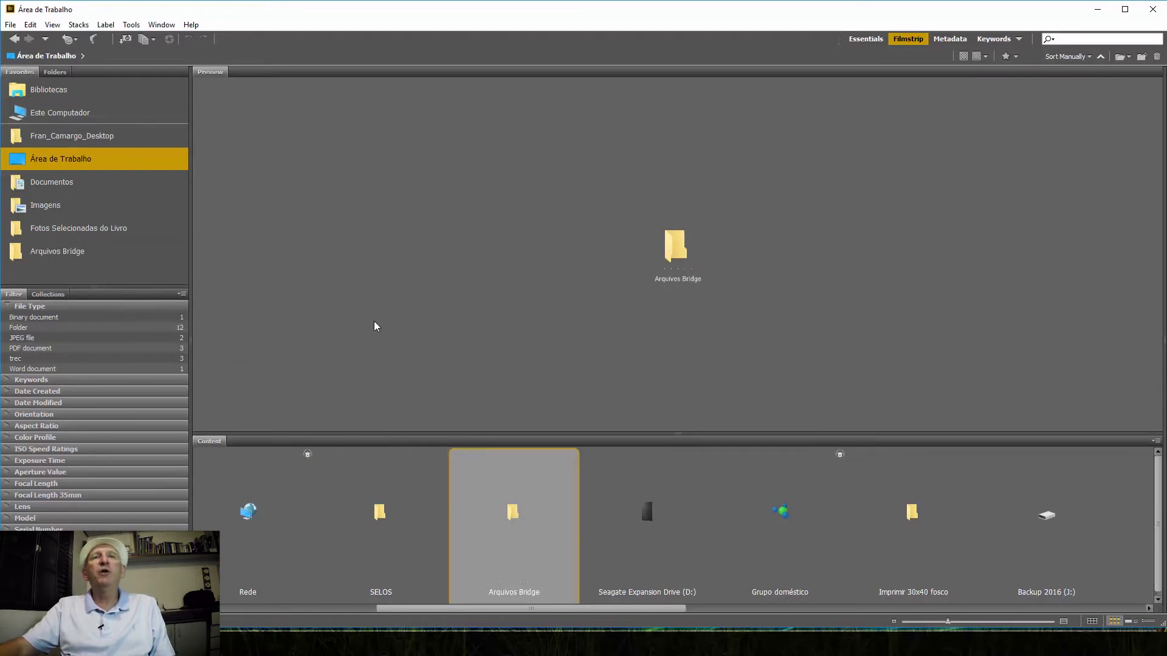
left_click(34, 259)
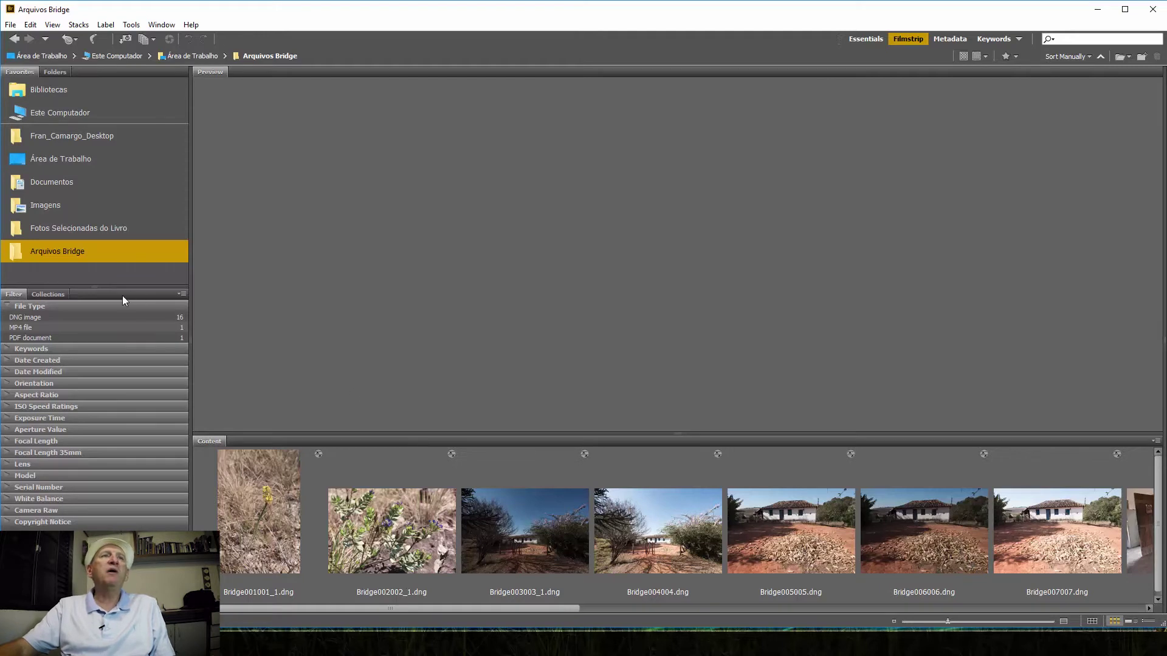
Remove the Arquivos Bridge folder from the favorites and add it back from Área de Trabalho
right_click(94, 257)
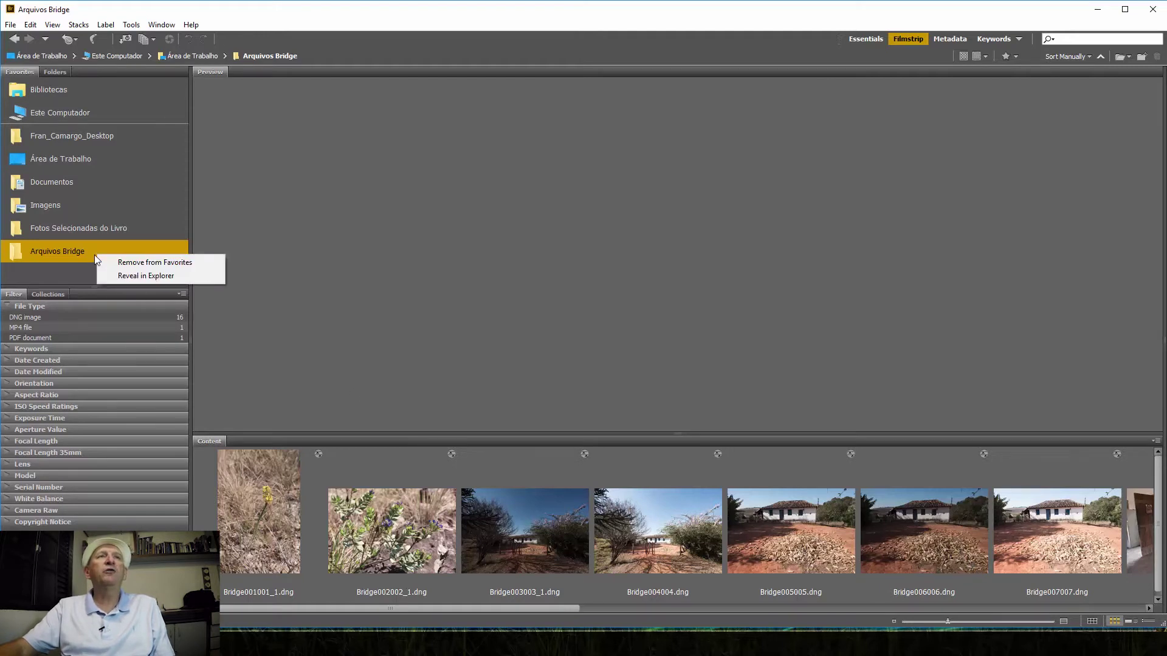
left_click(184, 266)
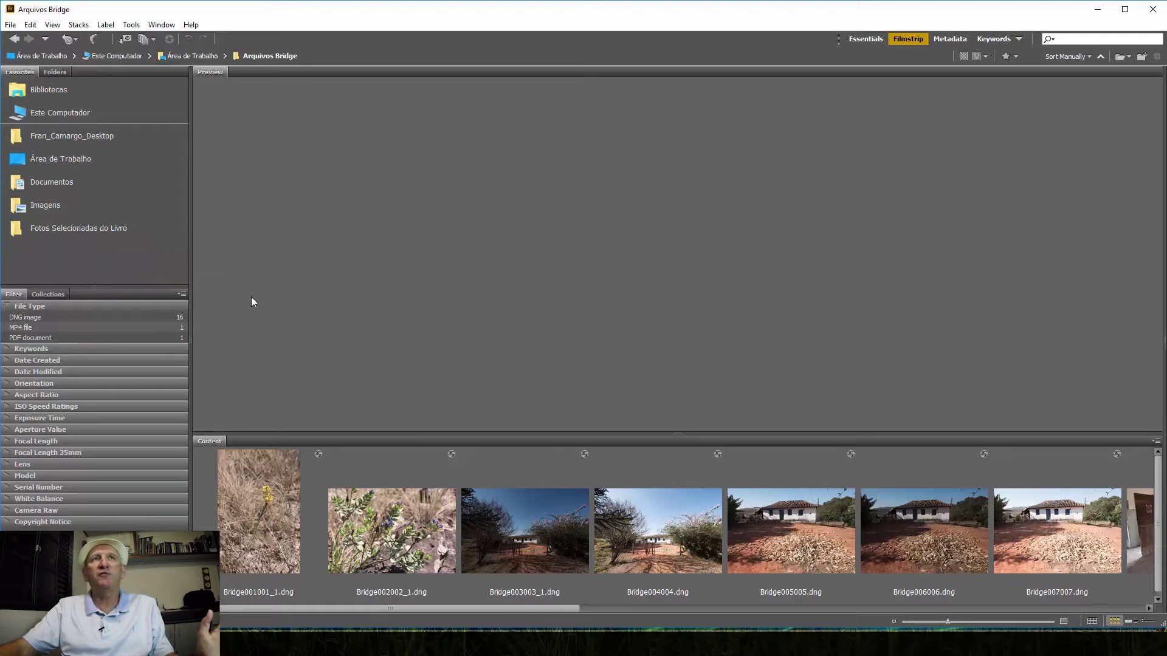
left_click(177, 56)
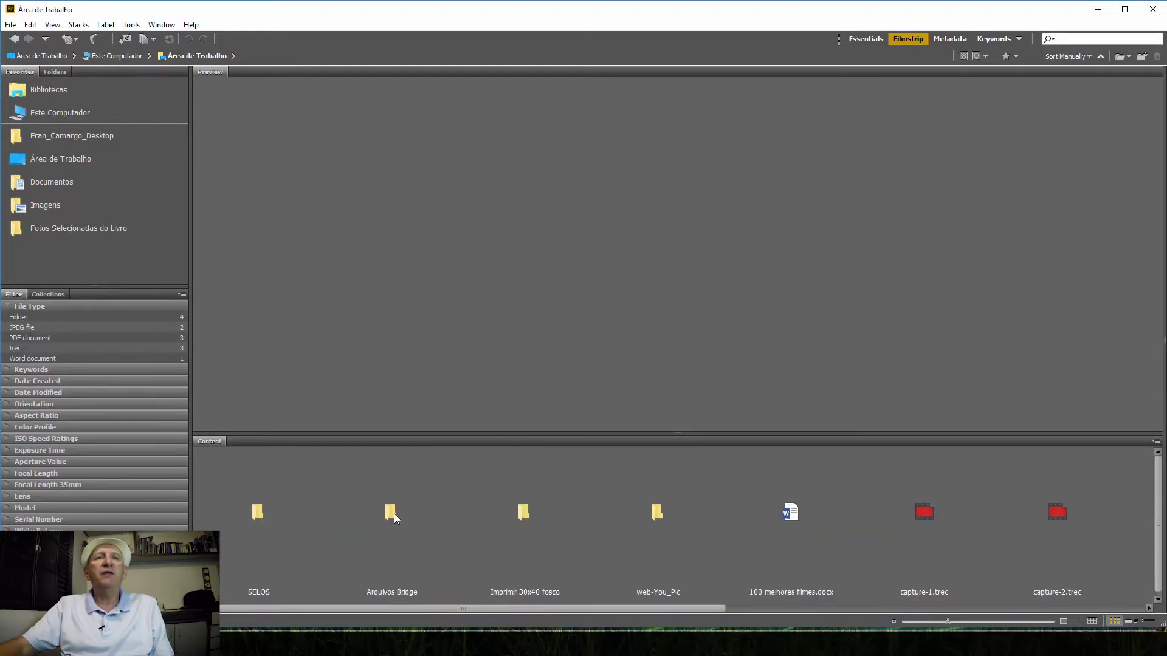
left_click_drag(394, 513, 139, 278)
left_click(50, 254)
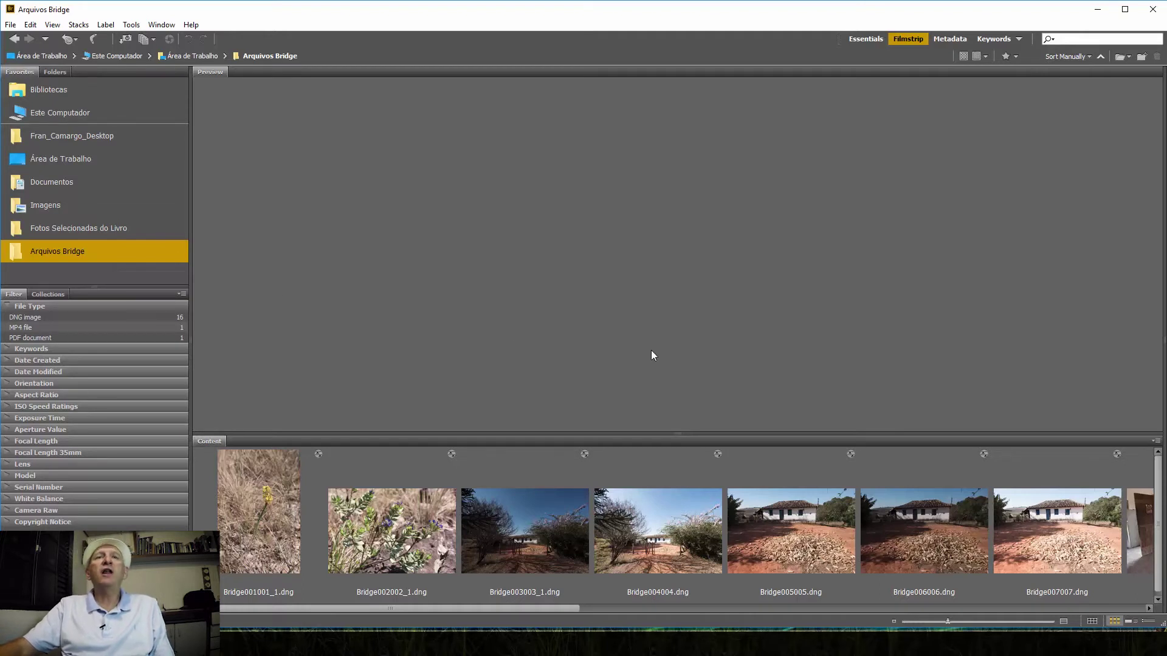
Preview the photos Bridge002002_1.dng, Bridge003003_1.dng and Bridge004004.dng, making the preview area slightly taller
left_click(414, 514)
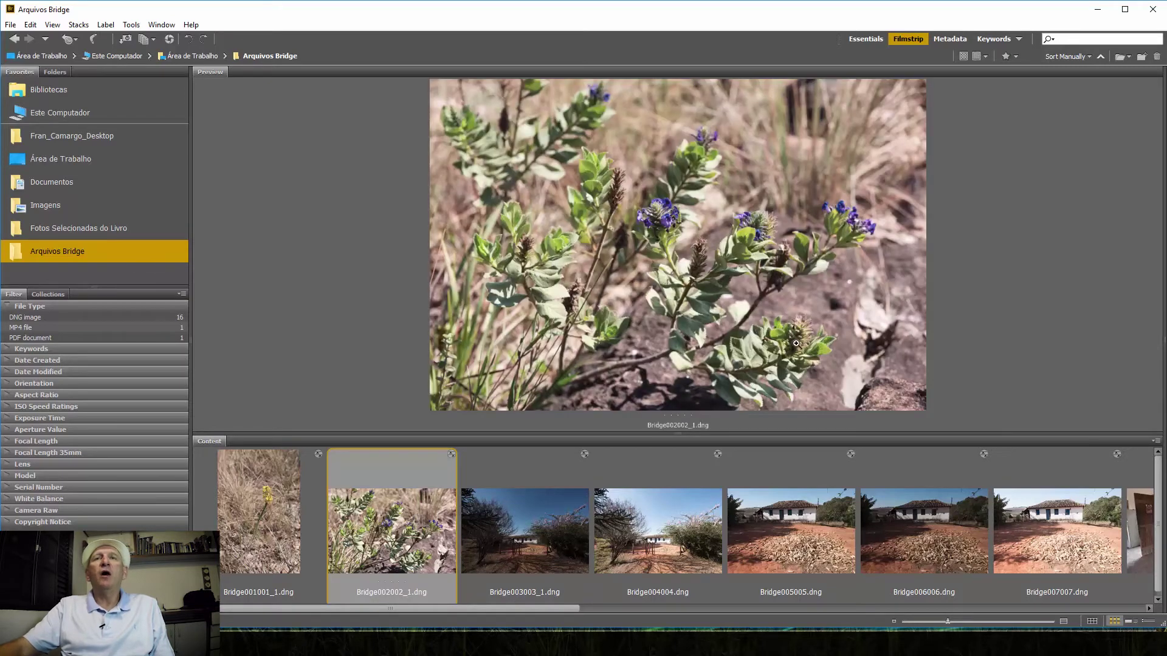
left_click_drag(679, 433, 679, 438)
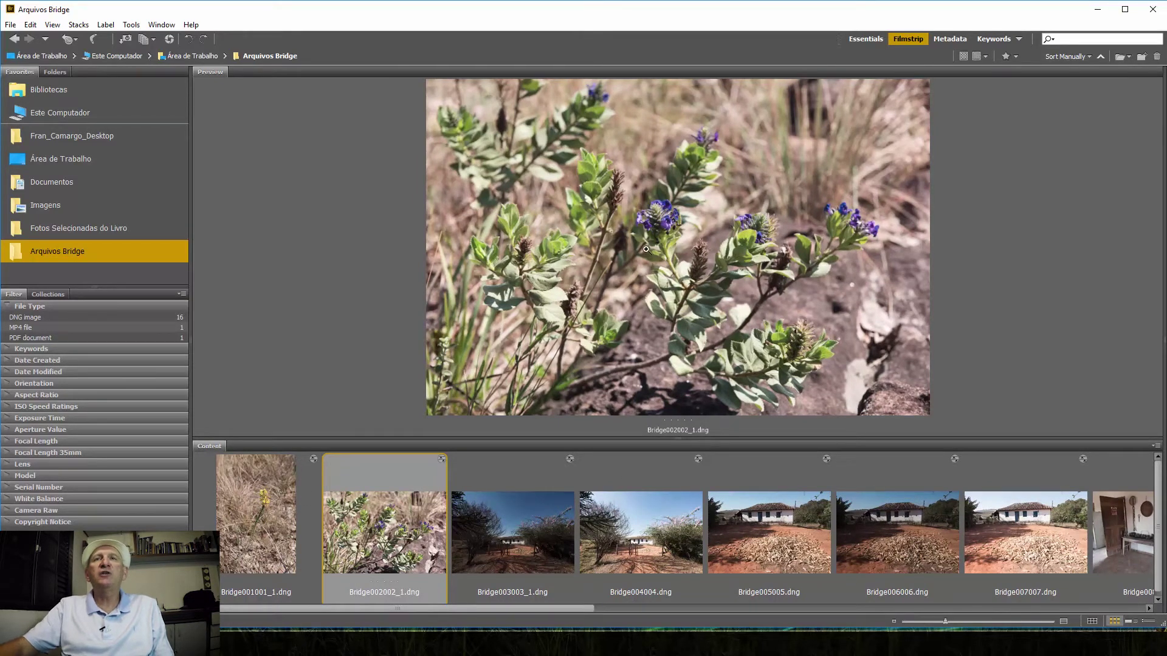
left_click(491, 534)
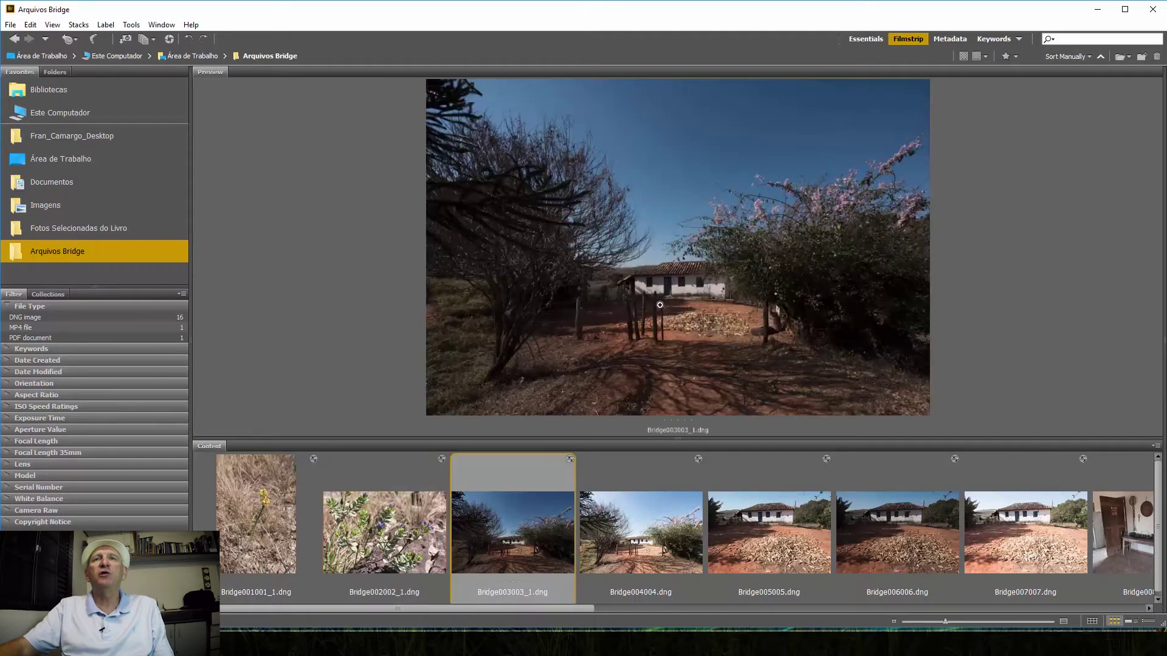
left_click(656, 516)
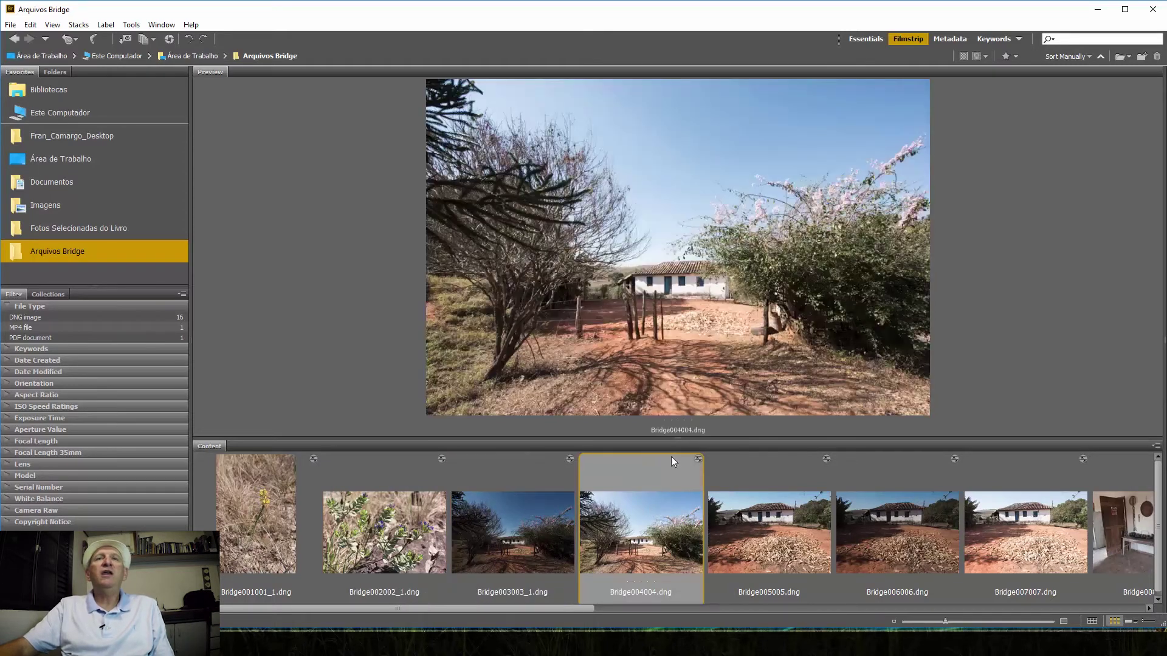
Make the preview area much taller so the filmstrip thumbnails shrink, and select Bridge015015.dng
left_click_drag(679, 436, 670, 481)
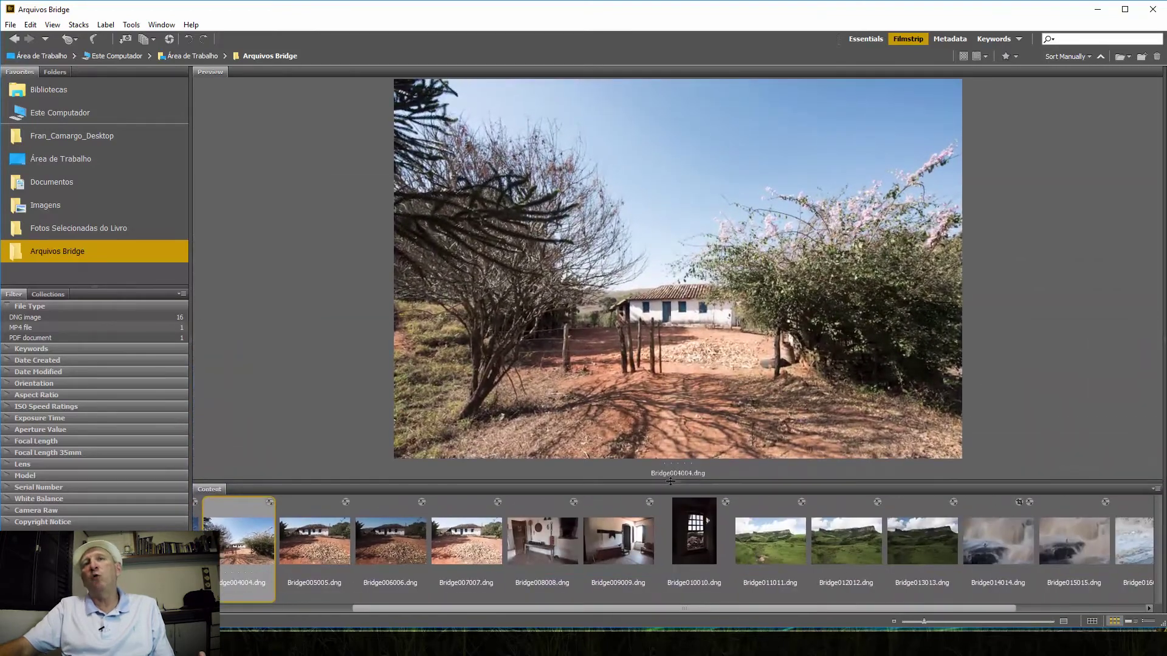
left_click_drag(491, 607, 428, 599)
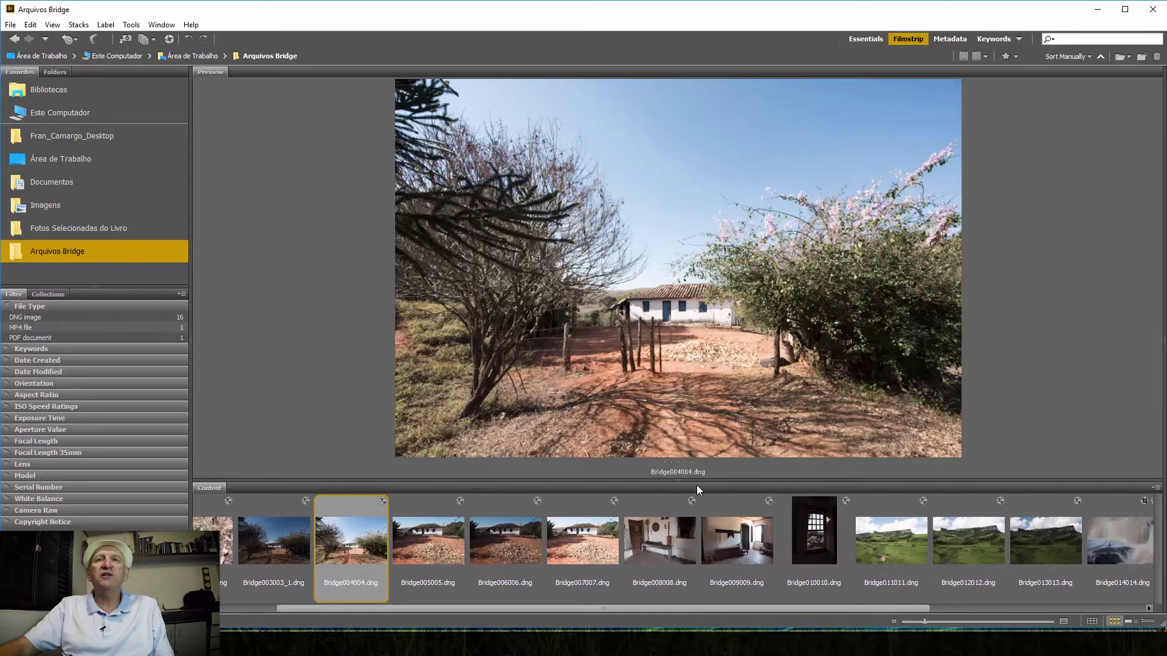
left_click_drag(675, 478, 675, 487)
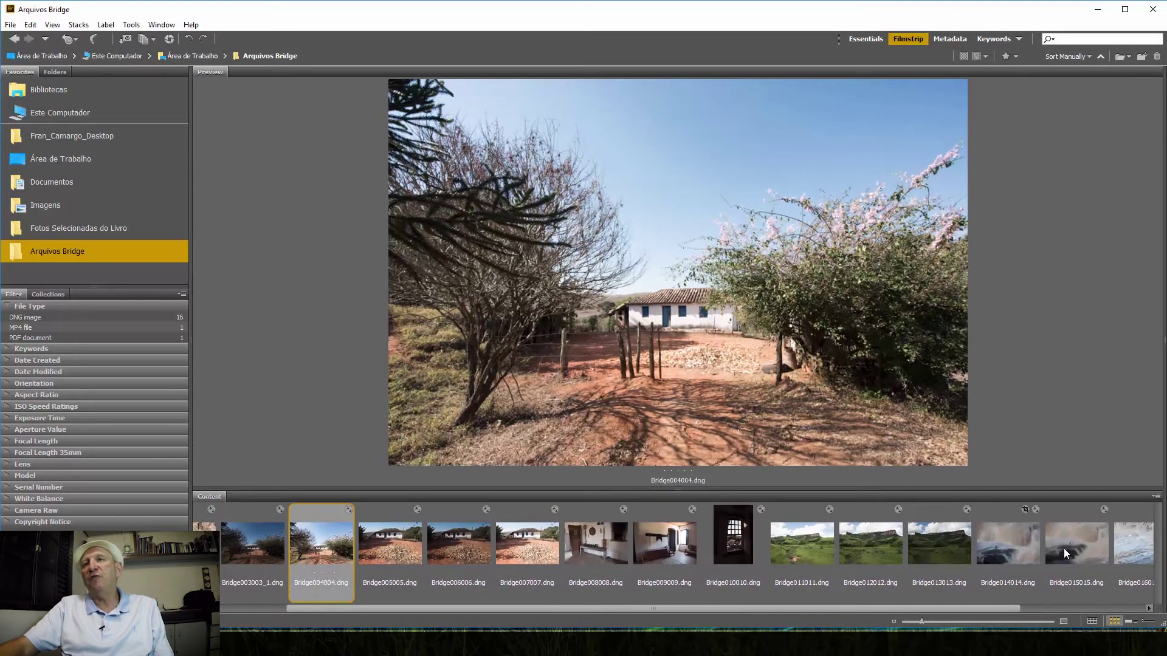
left_click(1064, 549)
Make the filmstrip taller to enlarge its thumbnails, and preview Bridge003003_1.dng
left_click_drag(687, 483, 687, 442)
left_click_drag(878, 606, 353, 594)
left_click(477, 540)
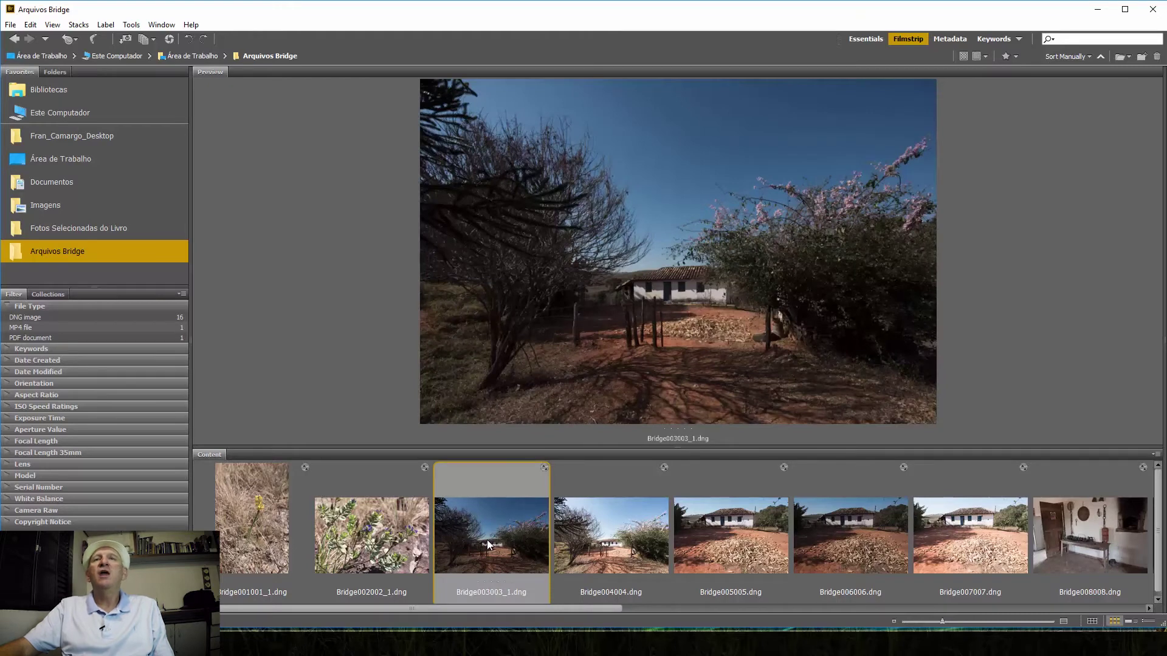
Inspect the yellow flower and its surroundings in Bridge001001_1.dng at 100% with the loupe, and close the loupe
left_click(271, 513)
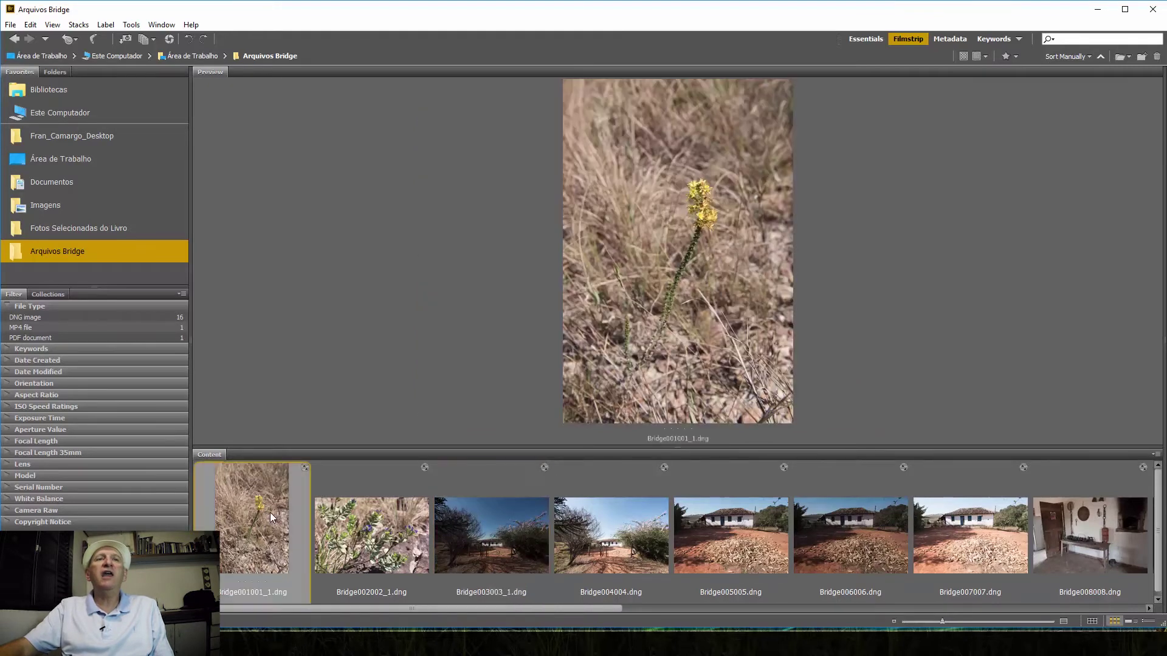
left_click(708, 197)
left_click_drag(779, 262, 774, 258)
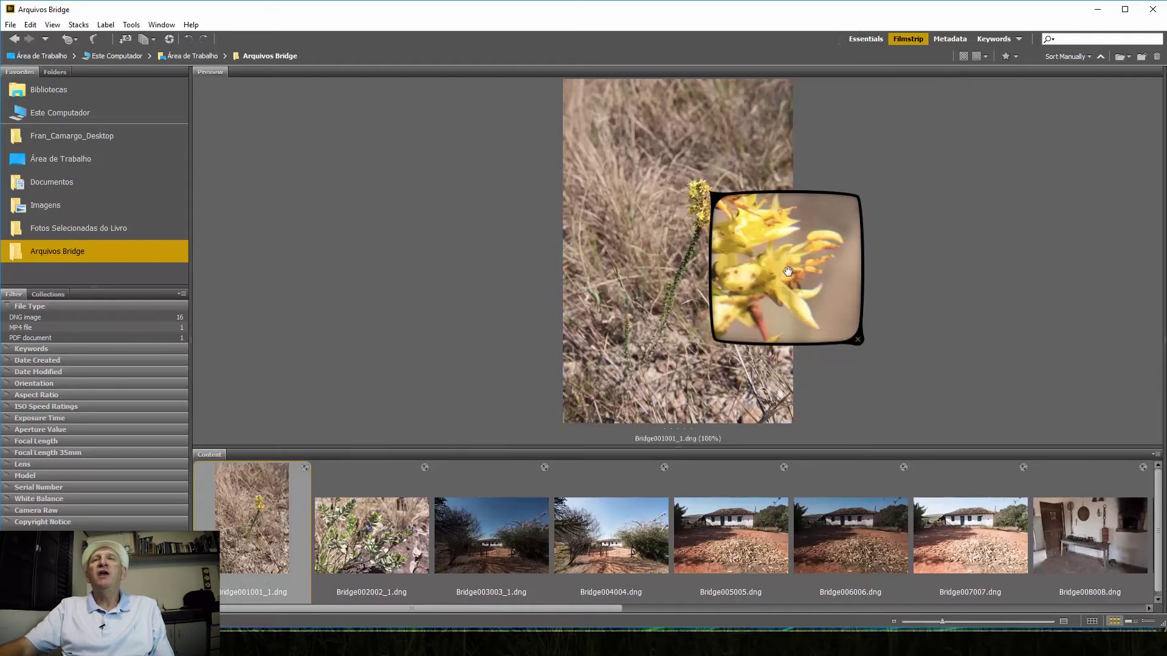
left_click_drag(787, 271, 784, 269)
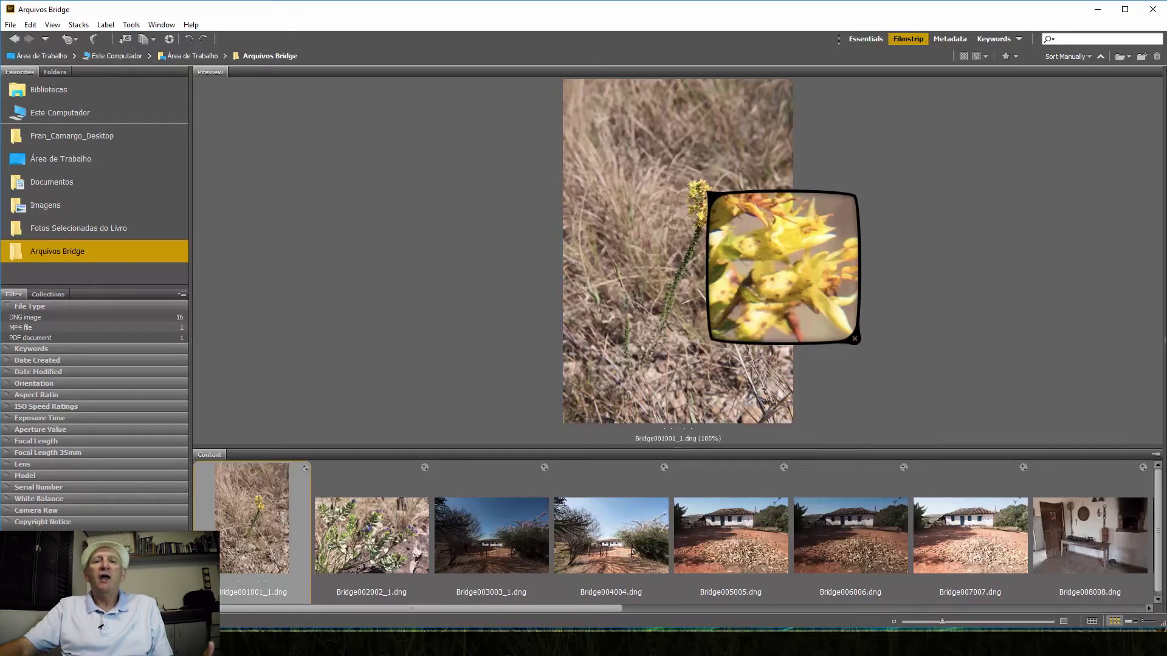
left_click_drag(785, 269, 783, 273)
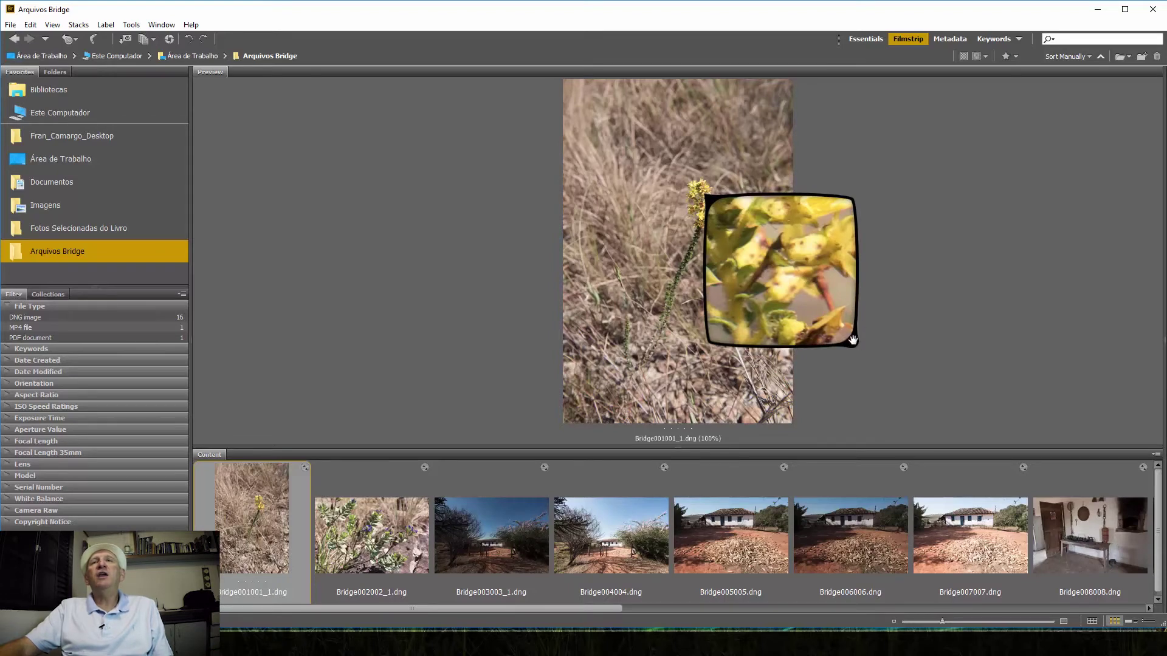
left_click_drag(815, 302, 713, 325)
left_click_drag(752, 362, 790, 288)
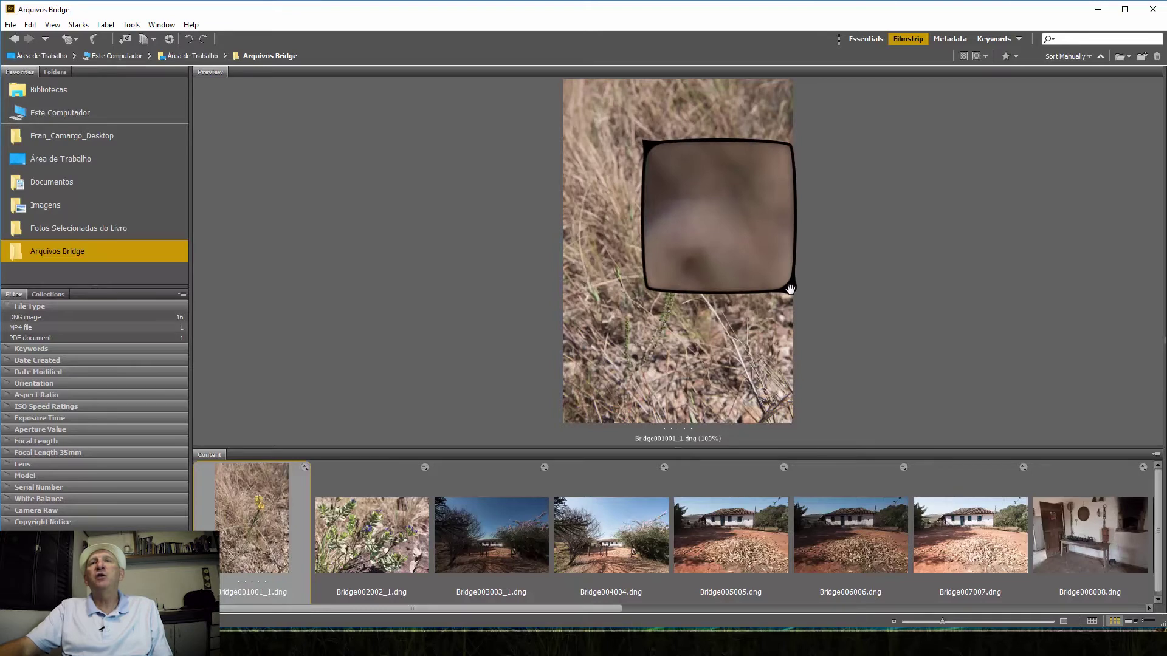
left_click(790, 288)
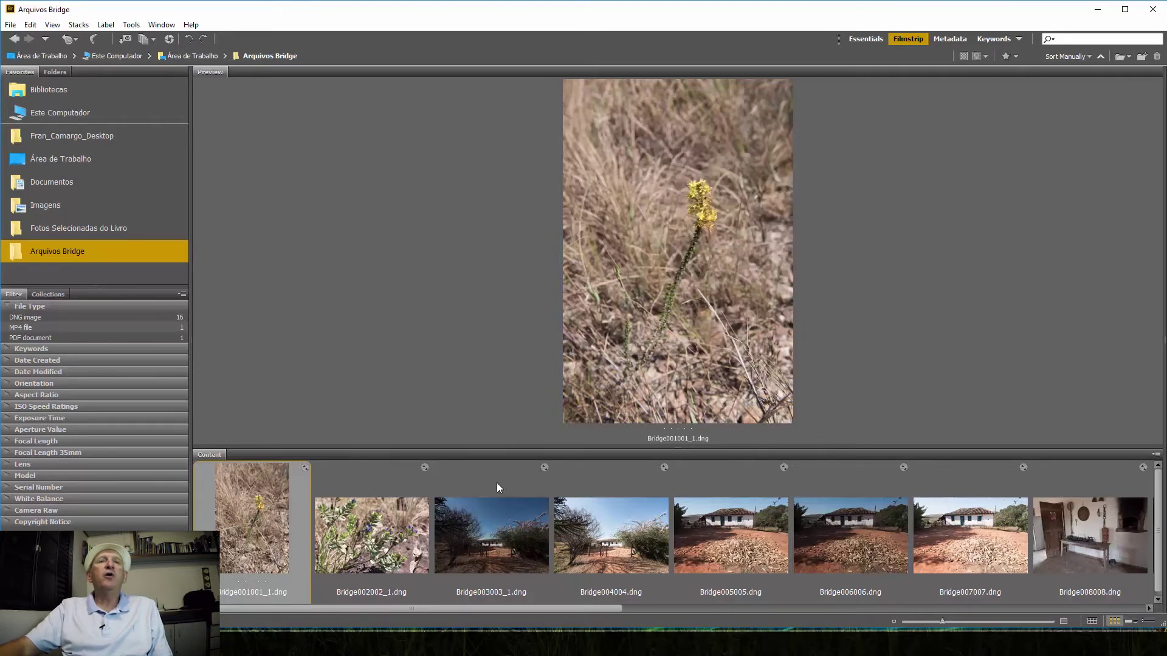
Preview the photos from Bridge002002_1.dng to Bridge004004.dng and return to Bridge002002_1.dng
left_click(398, 533)
left_click(522, 529)
left_click(584, 526)
left_click(494, 534)
left_click(386, 542)
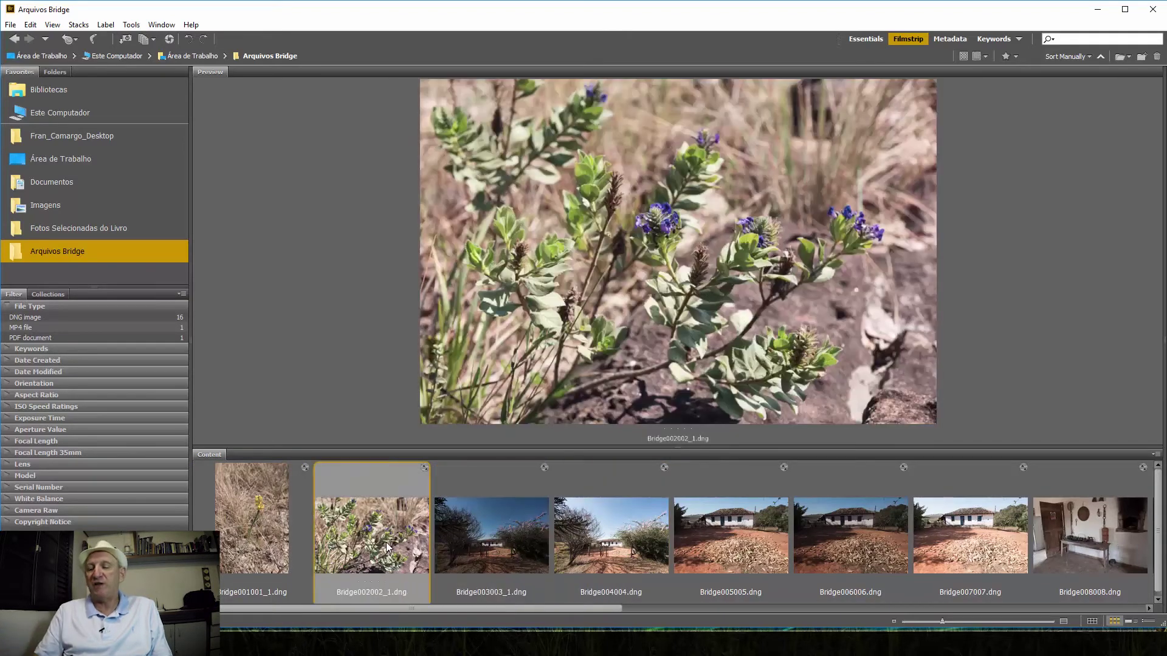
Step through the photos one by one up to Bridge007007.dng and back to Bridge001001_1.dng
key("Right")
key("Right")
key("Right")
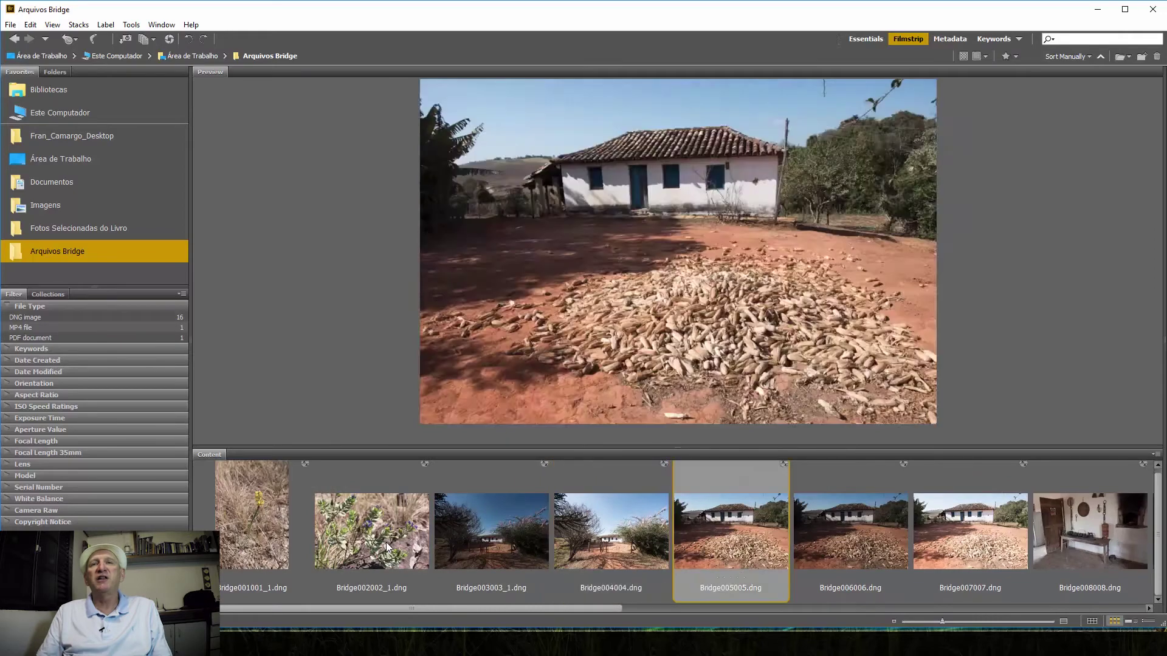
key("Right")
key("Right")
key("Left")
key("Left")
key("Left")
key("Left")
key("Left")
key("Left")
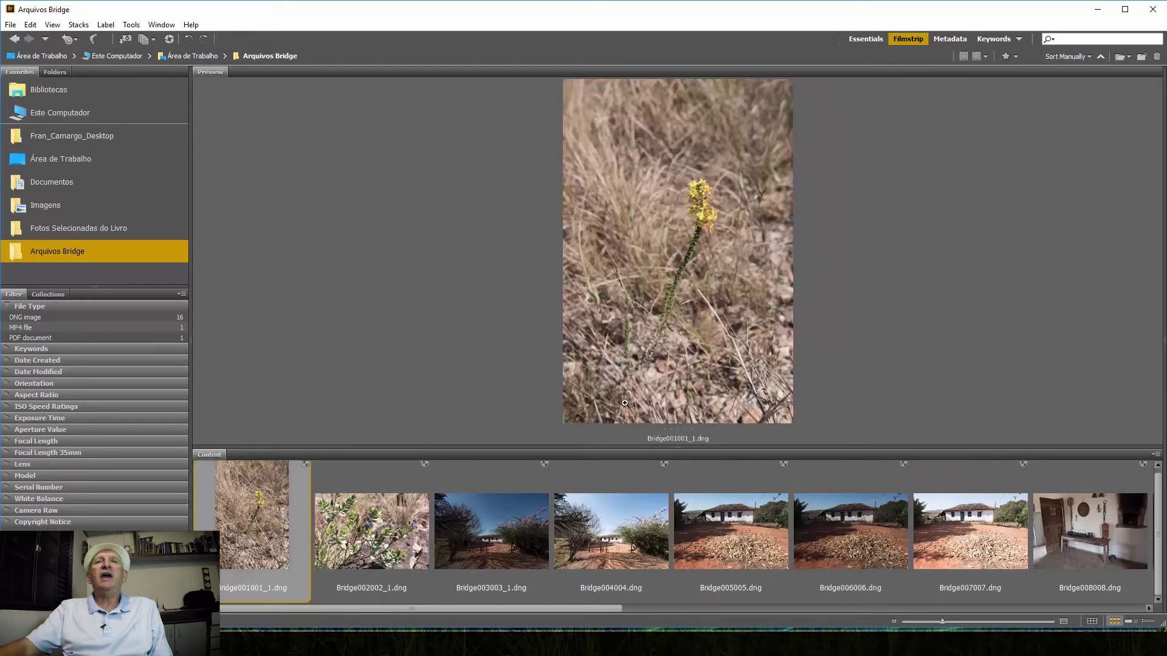
Make the filmstrip slightly taller and switch to the Essentials workspace
left_click_drag(675, 445, 675, 431)
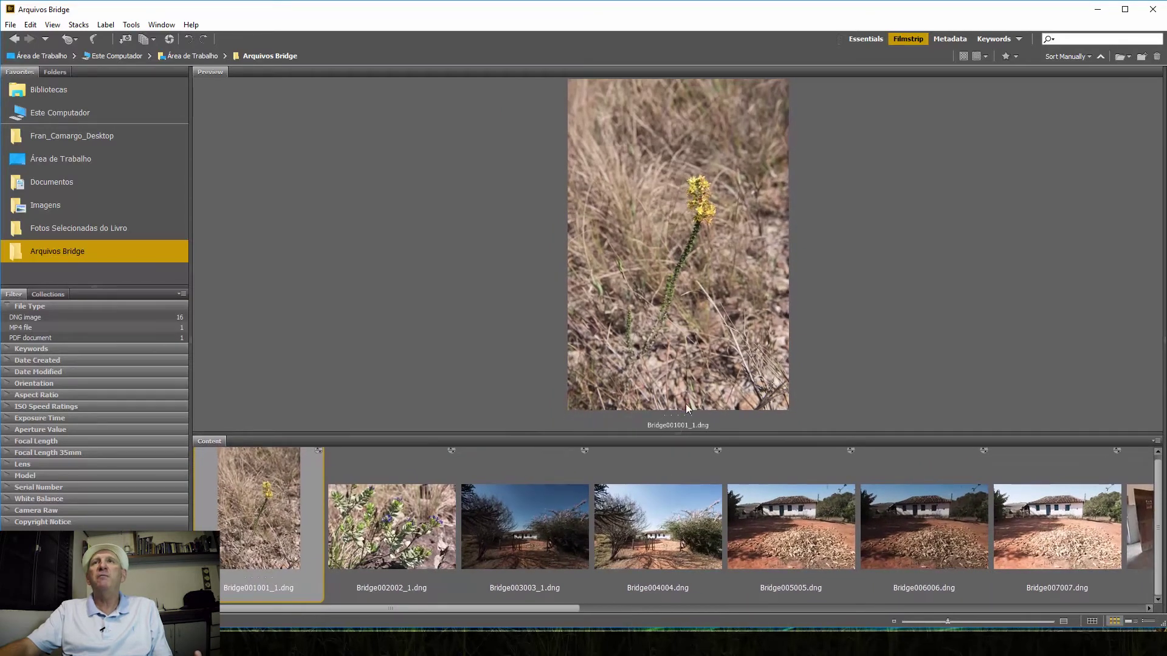
left_click(867, 39)
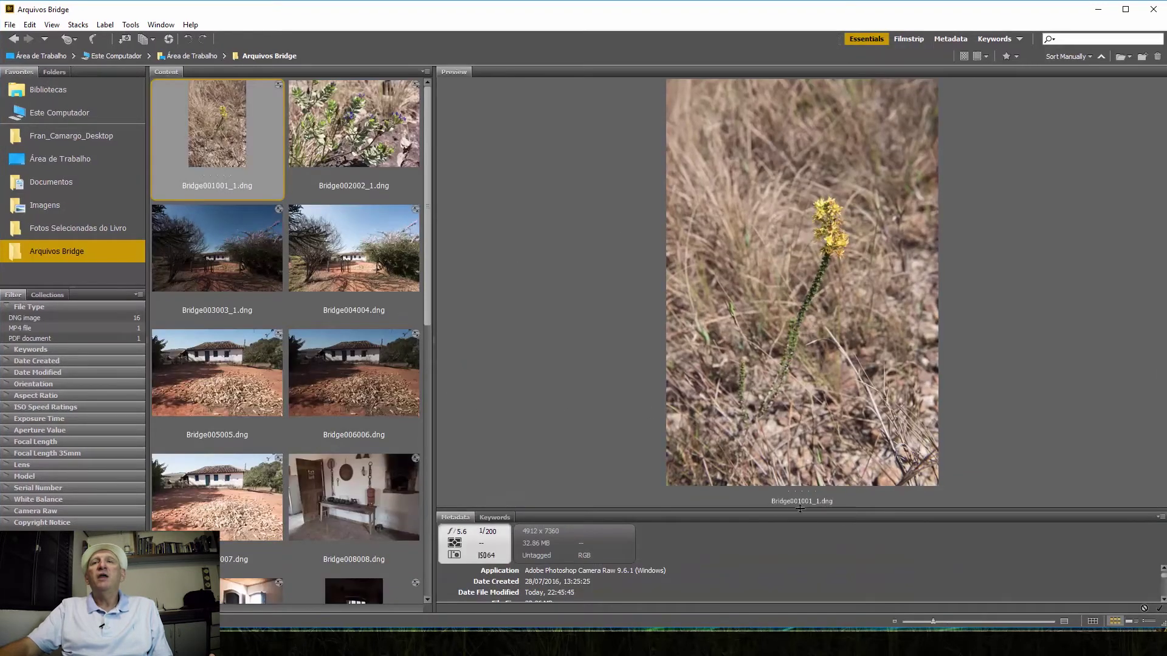
Adjust the Essentials layout with a shorter metadata area, a narrower two-column content area and slightly larger thumbnails
left_click_drag(803, 506, 804, 538)
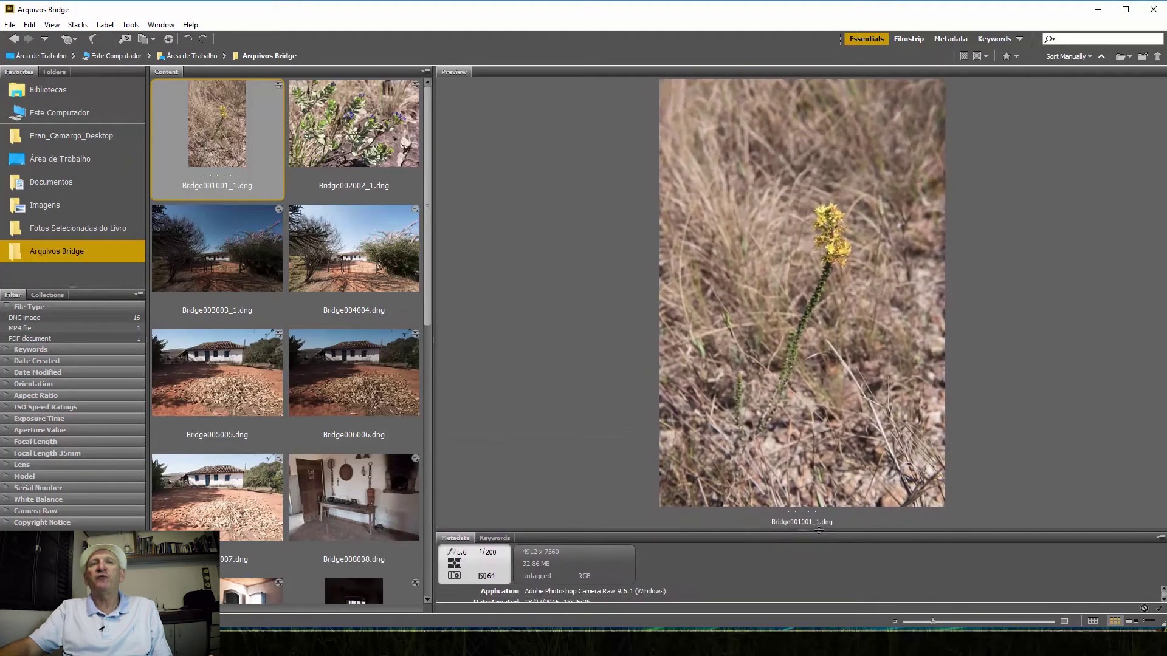
left_click_drag(435, 340, 679, 336)
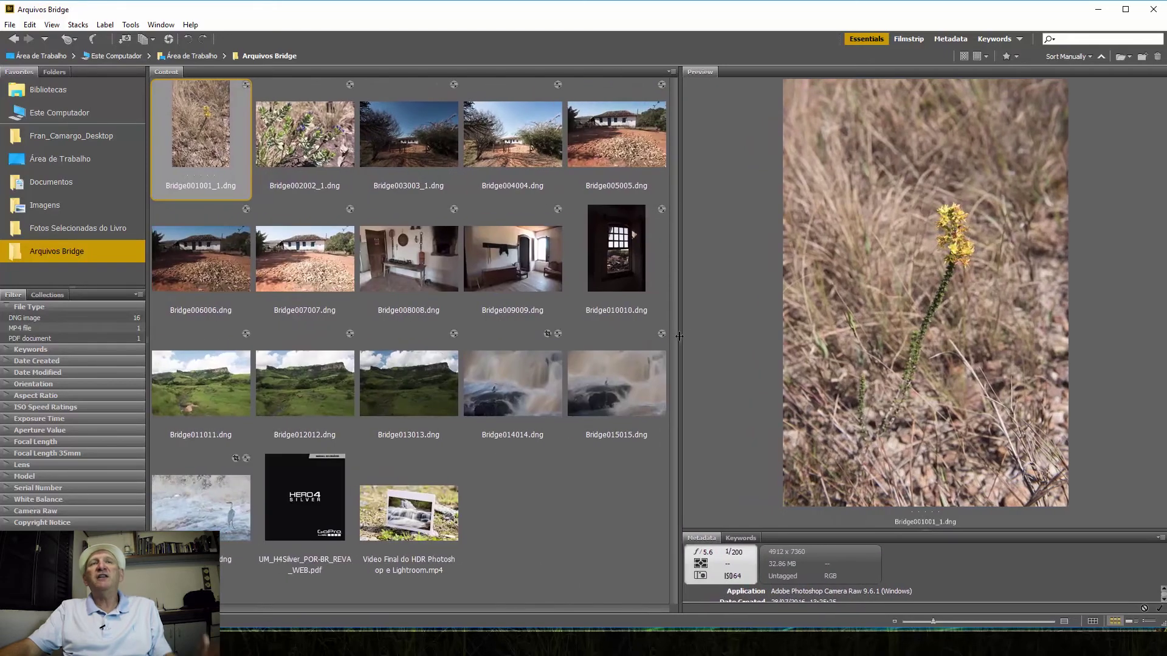
left_click_drag(677, 336, 388, 347)
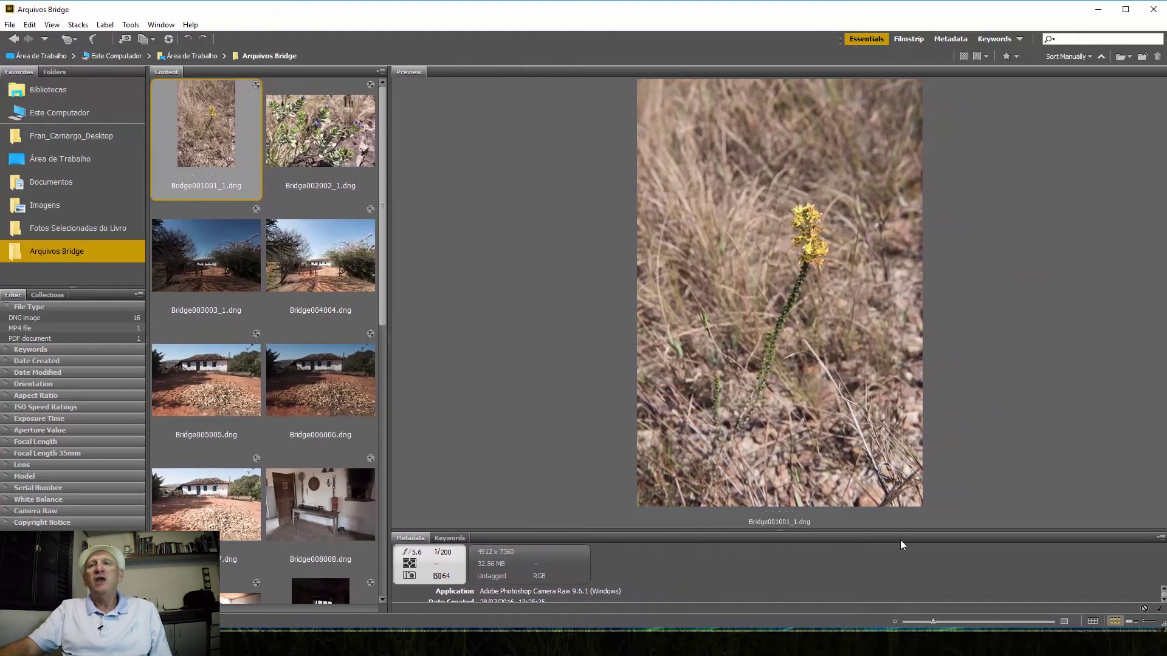
mouse_move(933, 622)
left_mouse_down()
mouse_move(965, 622)
mouse_move(935, 620)
left_mouse_up()
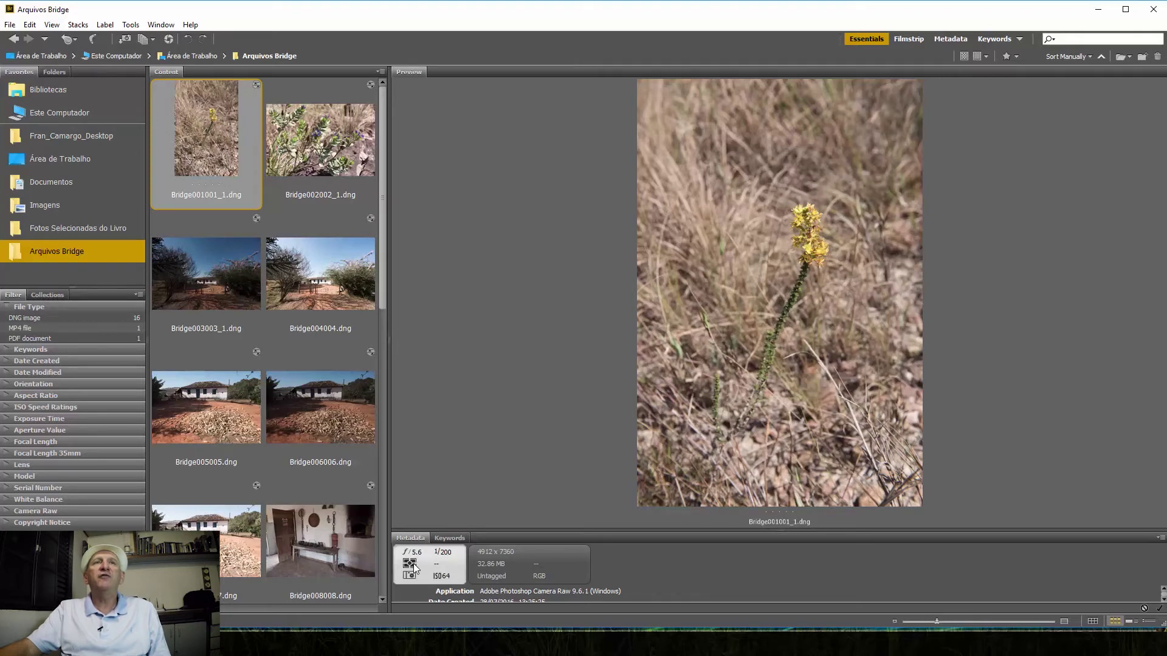
Compare the exposure metadata of Bridge003003_1.dng and Bridge004004.dng by selecting them alternately
left_click(231, 291)
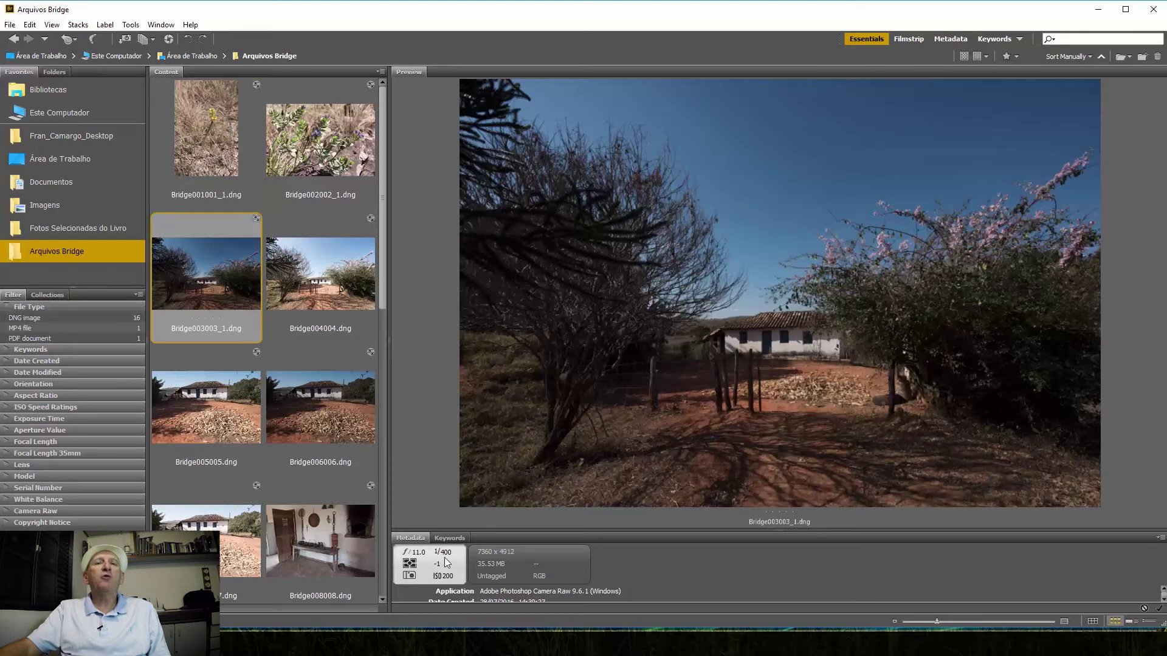
left_click(322, 296)
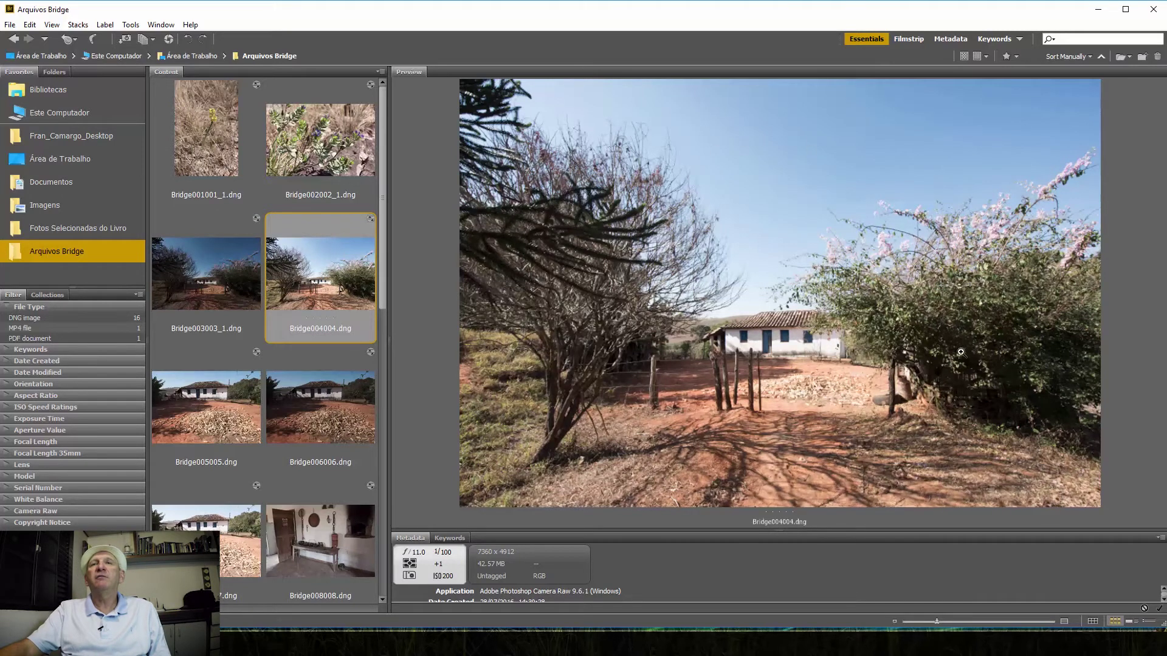
left_click(229, 290)
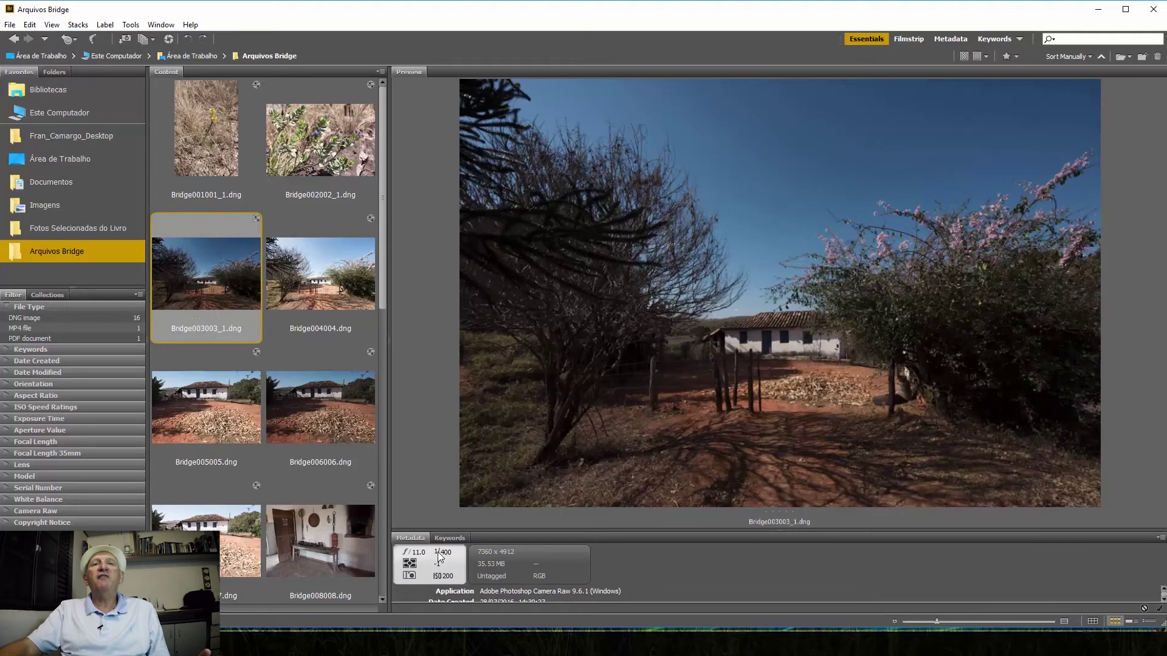
left_click(302, 294)
left_click(210, 304)
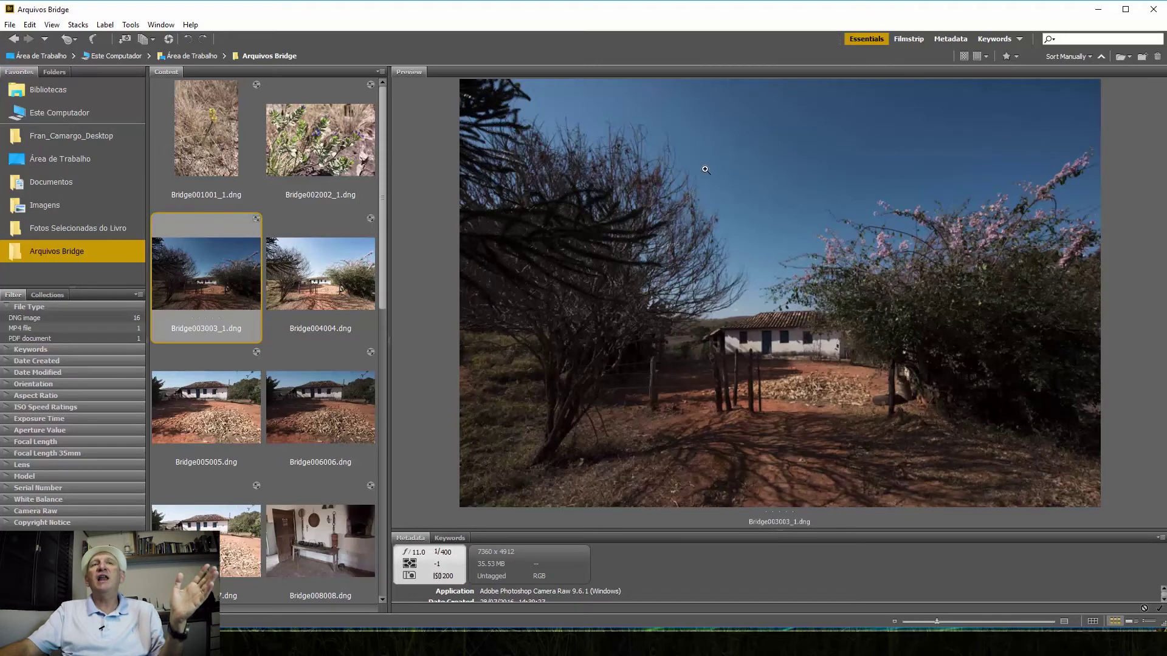
Widen the content area and make the metadata area taller in the Essentials layout
left_click_drag(384, 352, 472, 340)
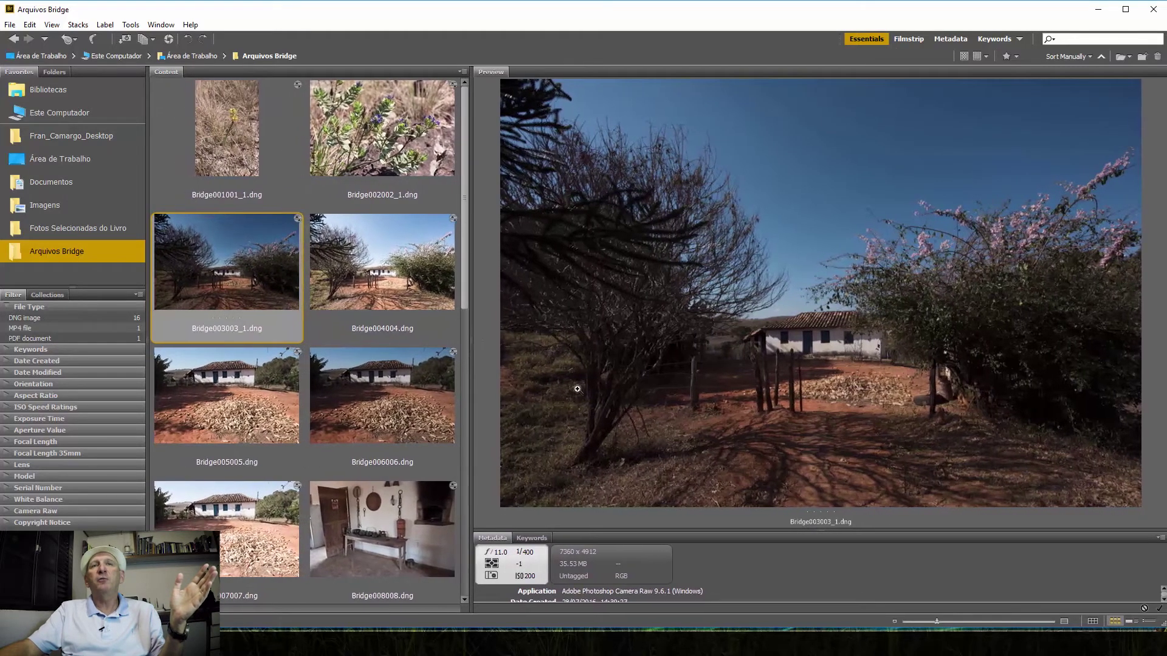
left_click_drag(823, 526, 823, 489)
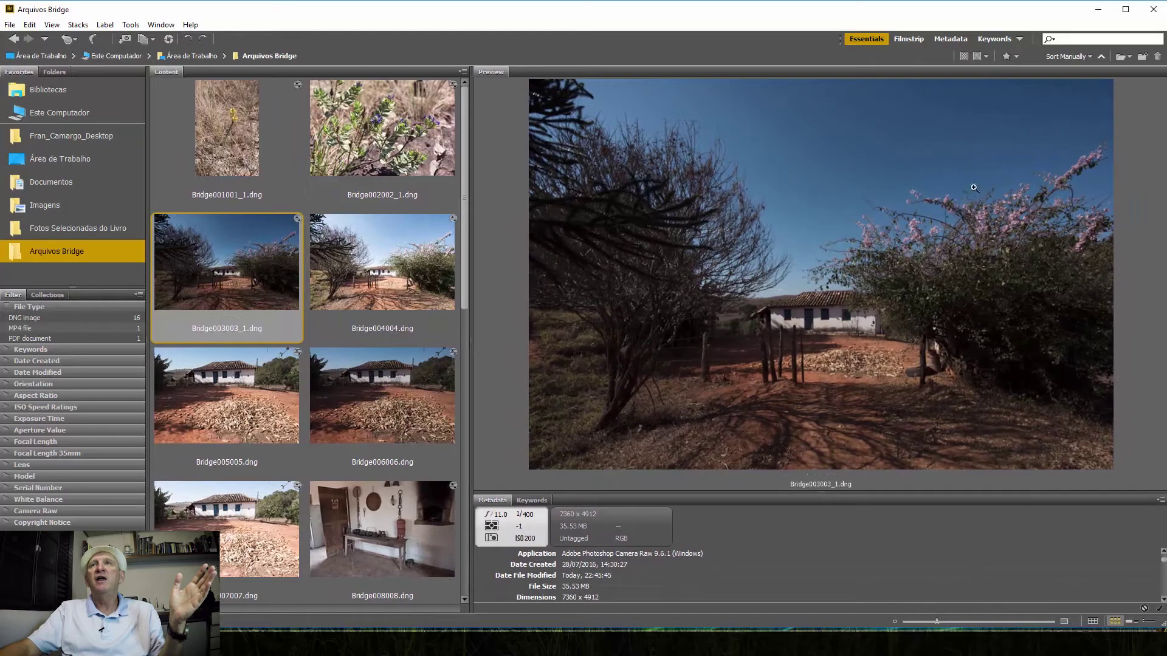
Switch to the Metadata workspace and review the file properties and camera data of Bridge003003_1.dng
left_click(956, 38)
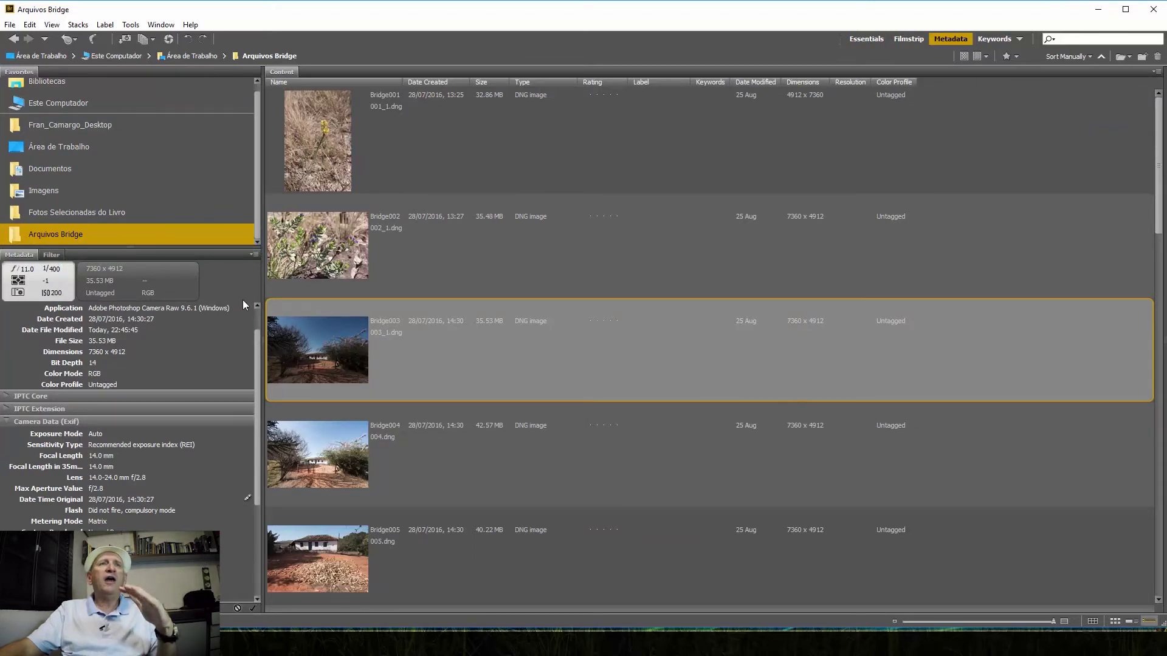
left_click_drag(257, 343, 260, 322)
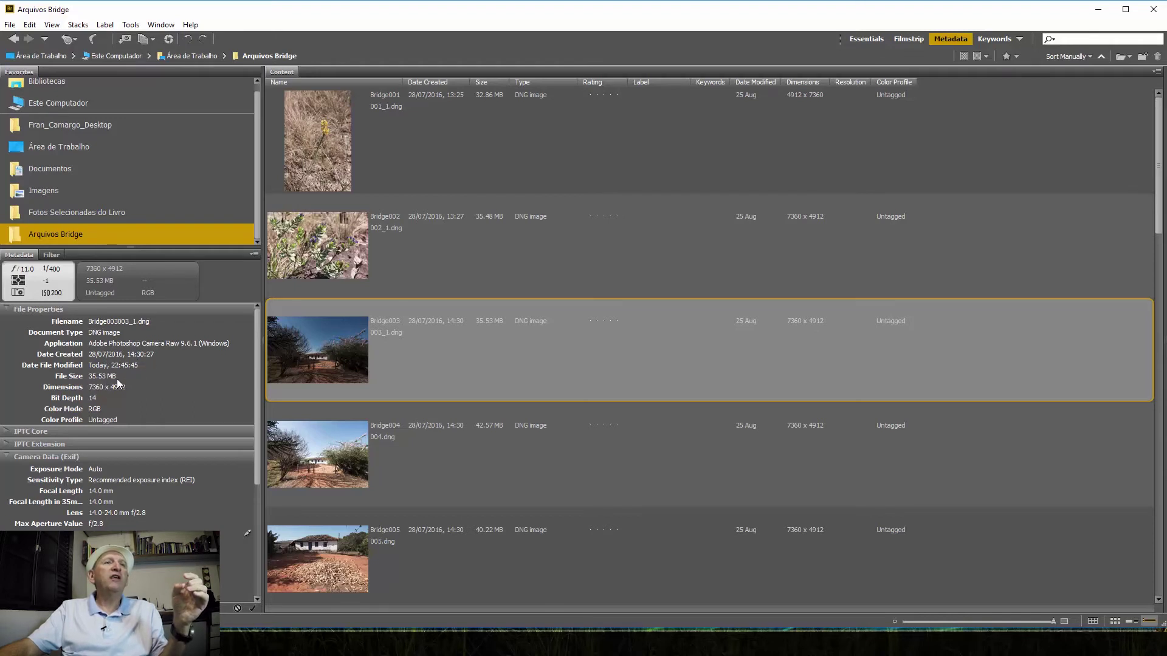
scroll(255, 358, "down", 5)
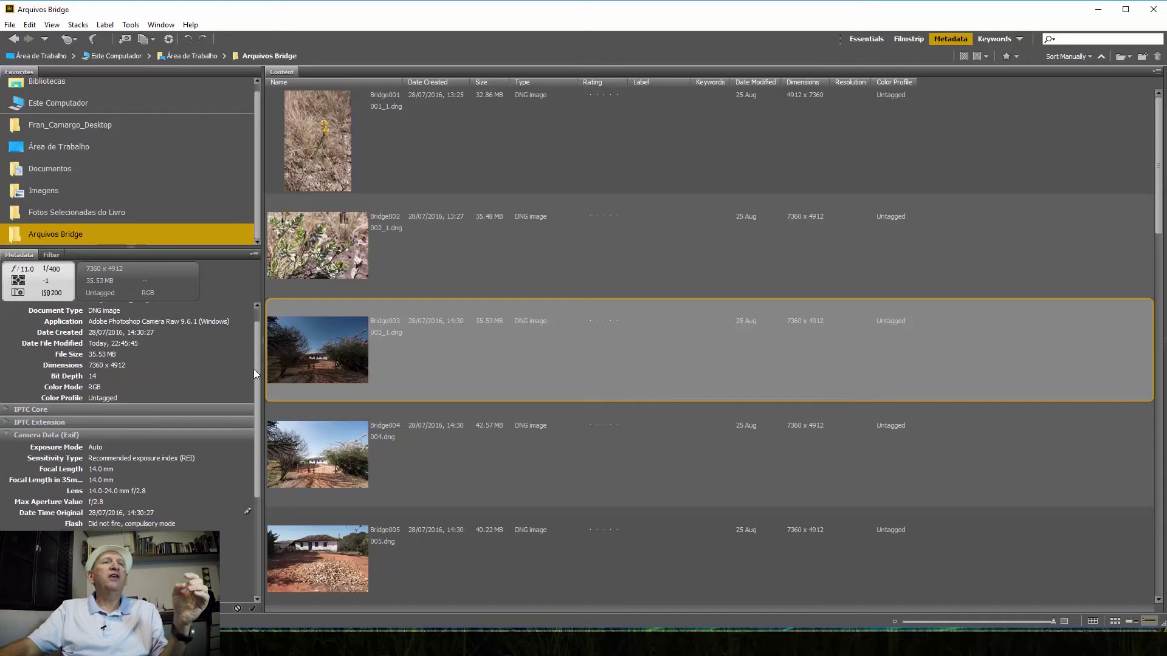
scroll(241, 395, "down", 1)
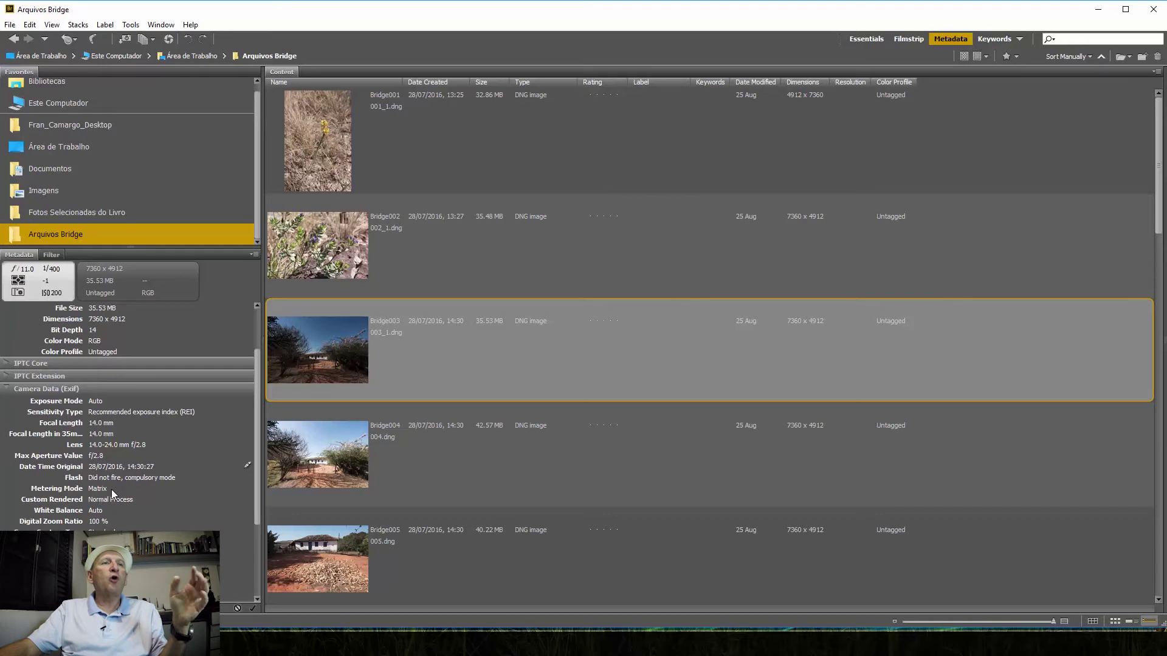
scroll(257, 419, "up", 2)
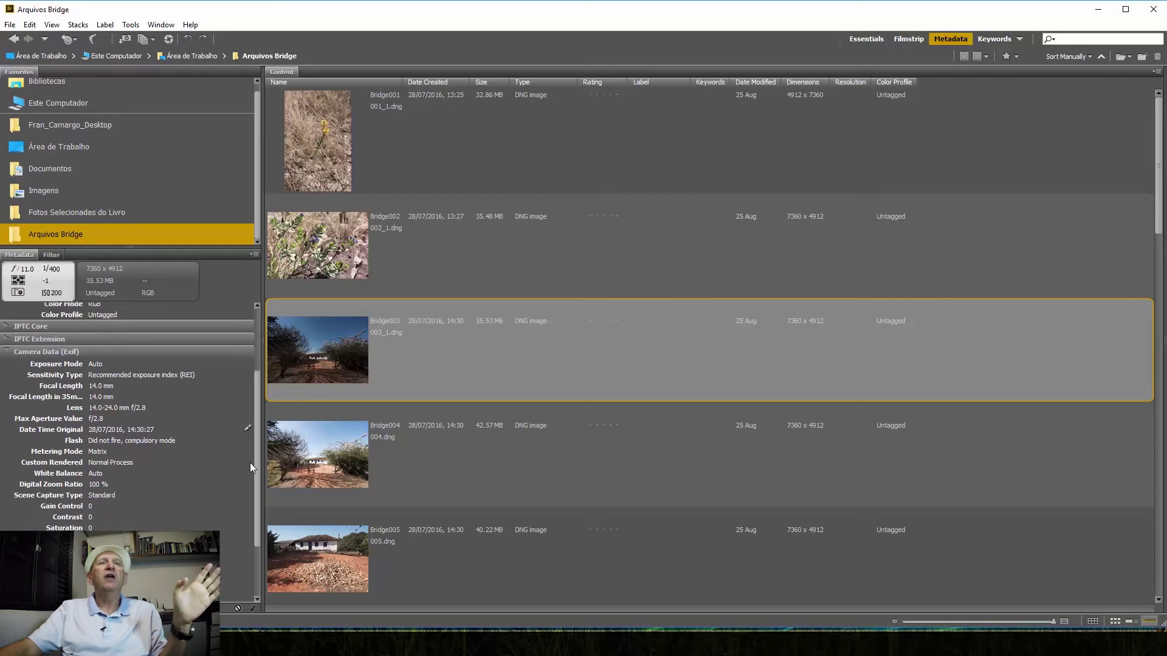
scroll(255, 389, "up", 3)
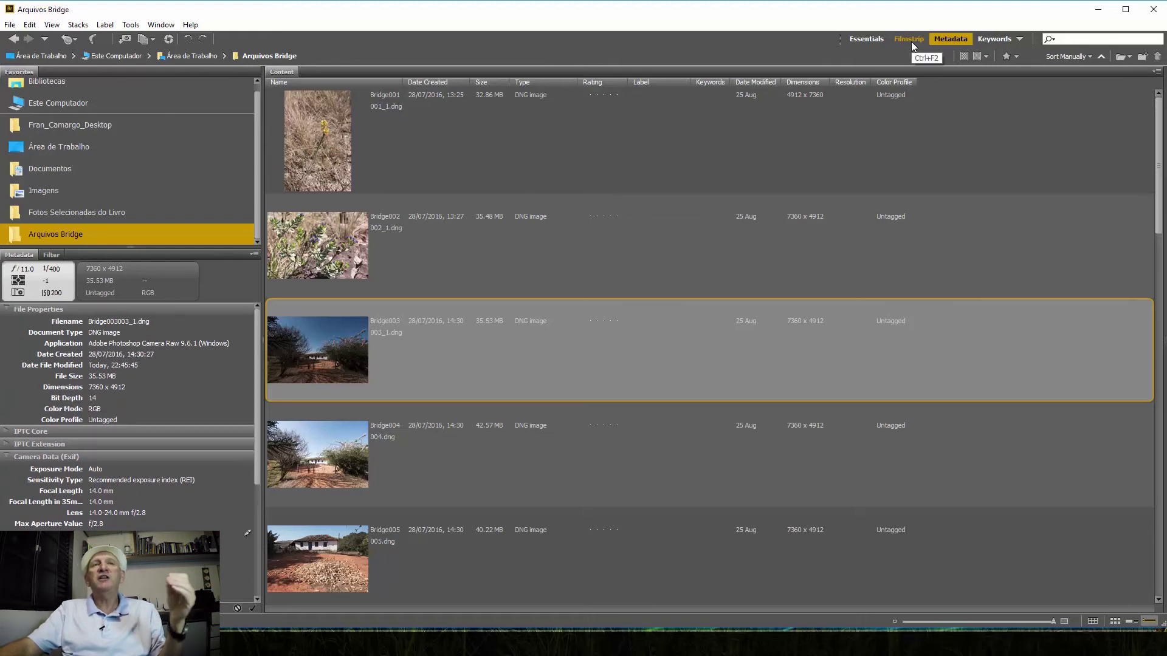
Return to the Essentials workspace and preview several photos, from Bridge002002_1.dng and Bridge001001_1.dng through to Bridge006006.dng
left_click(866, 39)
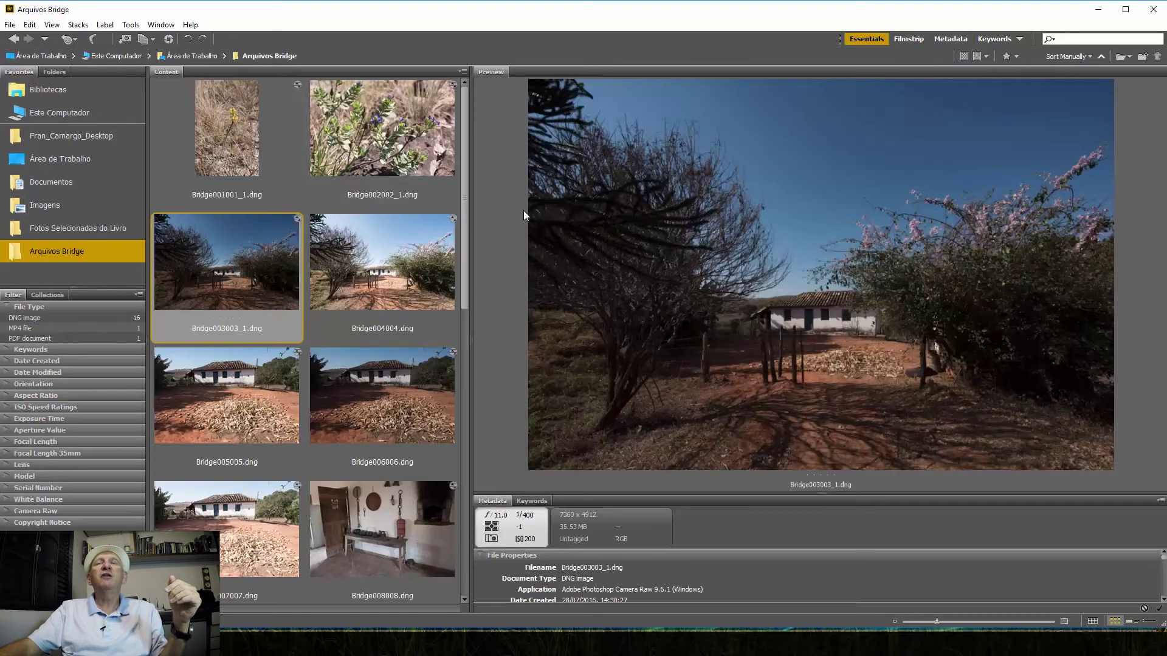
left_click(356, 153)
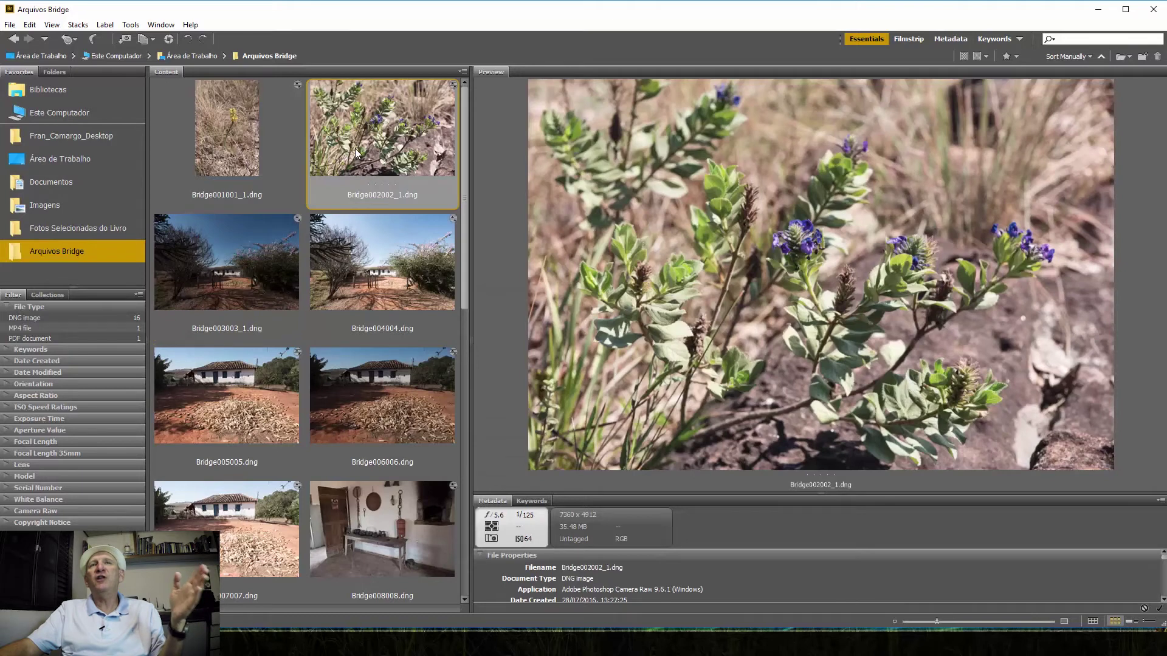
left_click(237, 148)
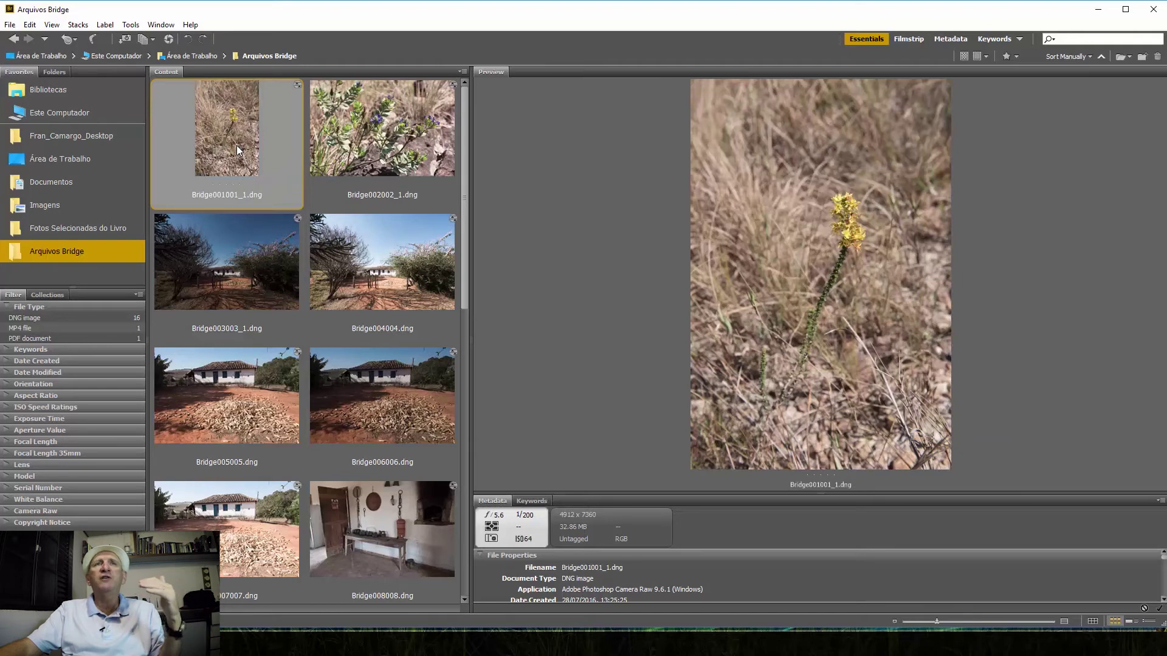
left_click(350, 268)
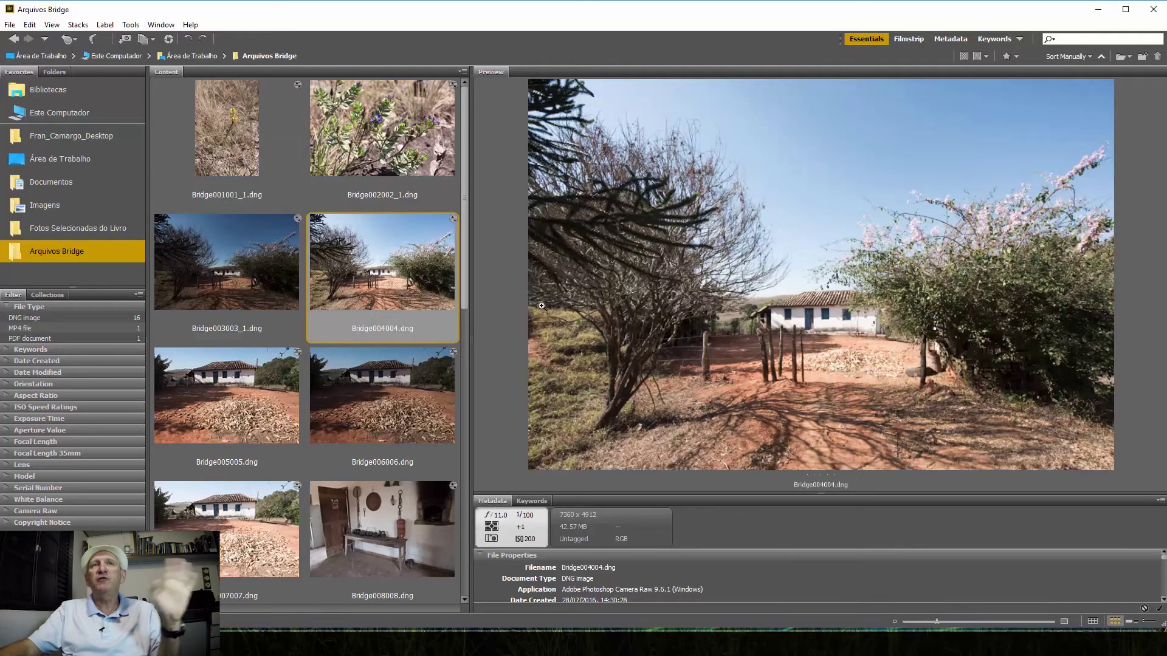
left_click(261, 392)
left_click(344, 399)
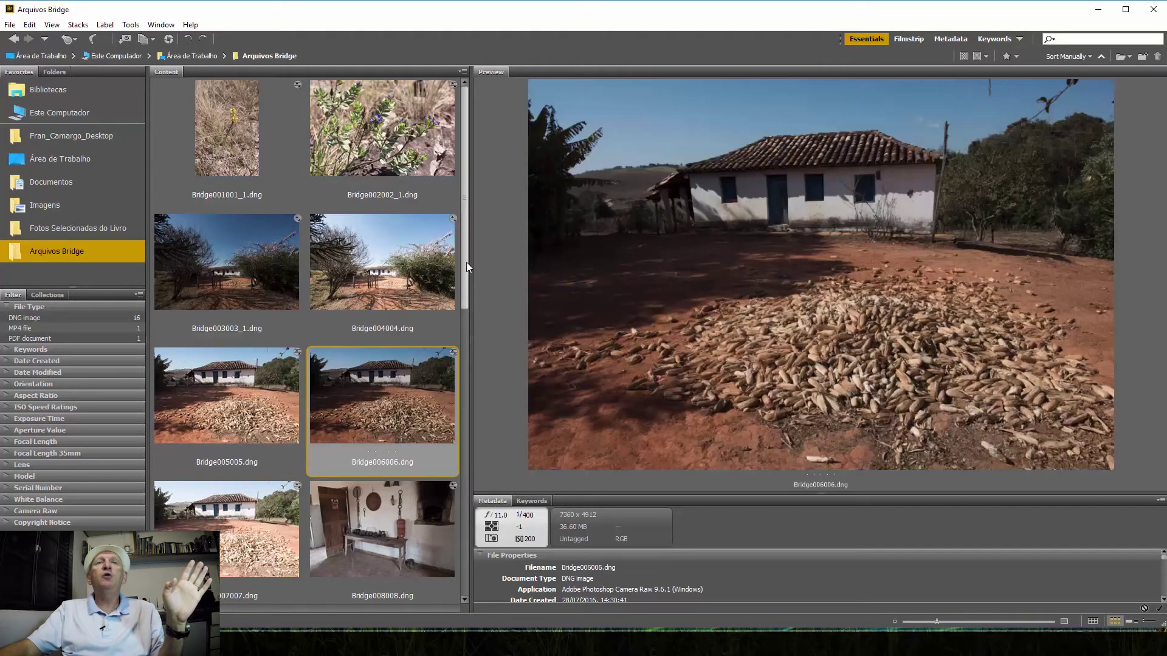
left_click_drag(465, 261, 469, 313)
Switch to the Filmstrip workspace and page through UM_H4Silver_POR-BR_REVA_WEB.pdf in the preview up to page 6
left_click(913, 39)
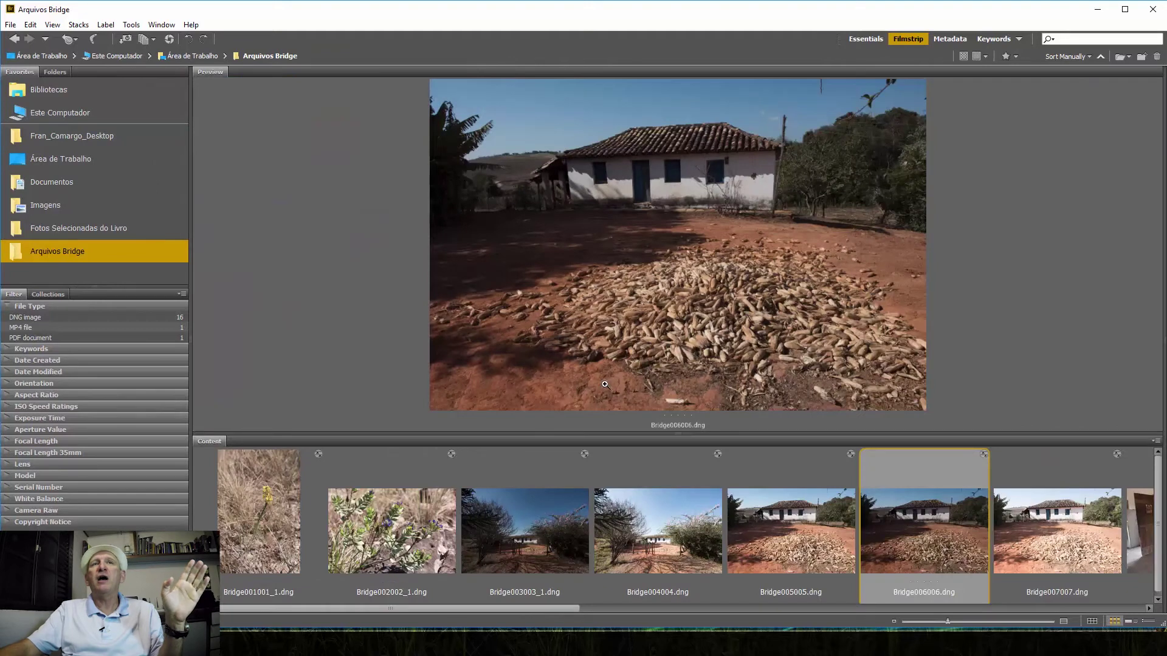
left_click_drag(590, 618, 1034, 620)
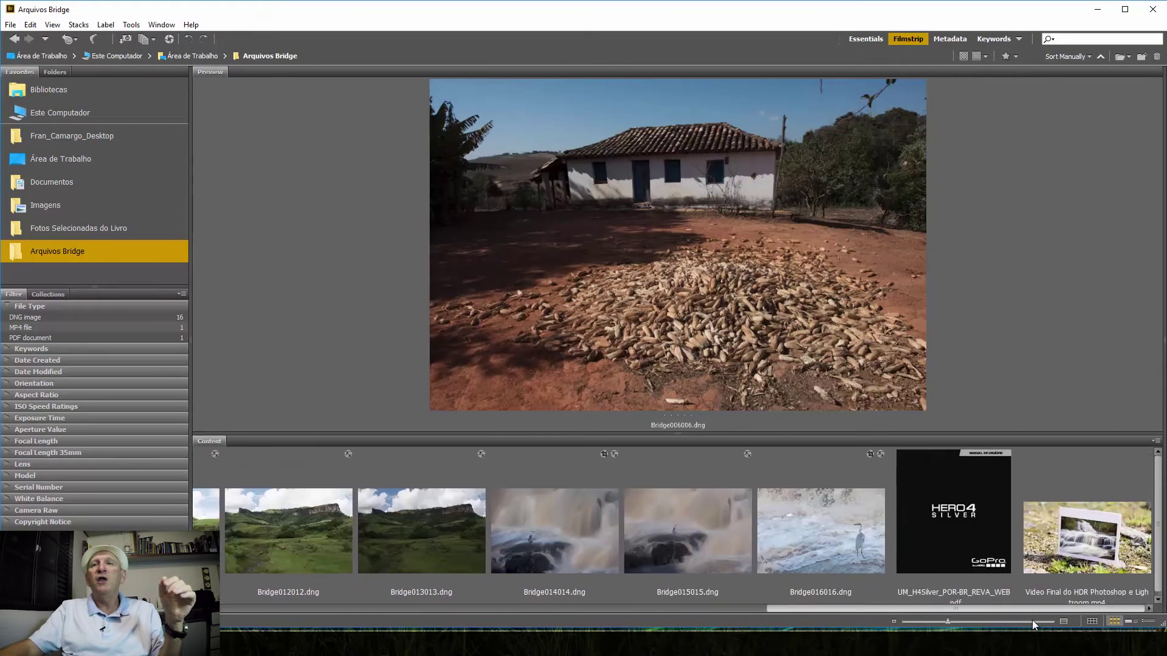
left_click(961, 512)
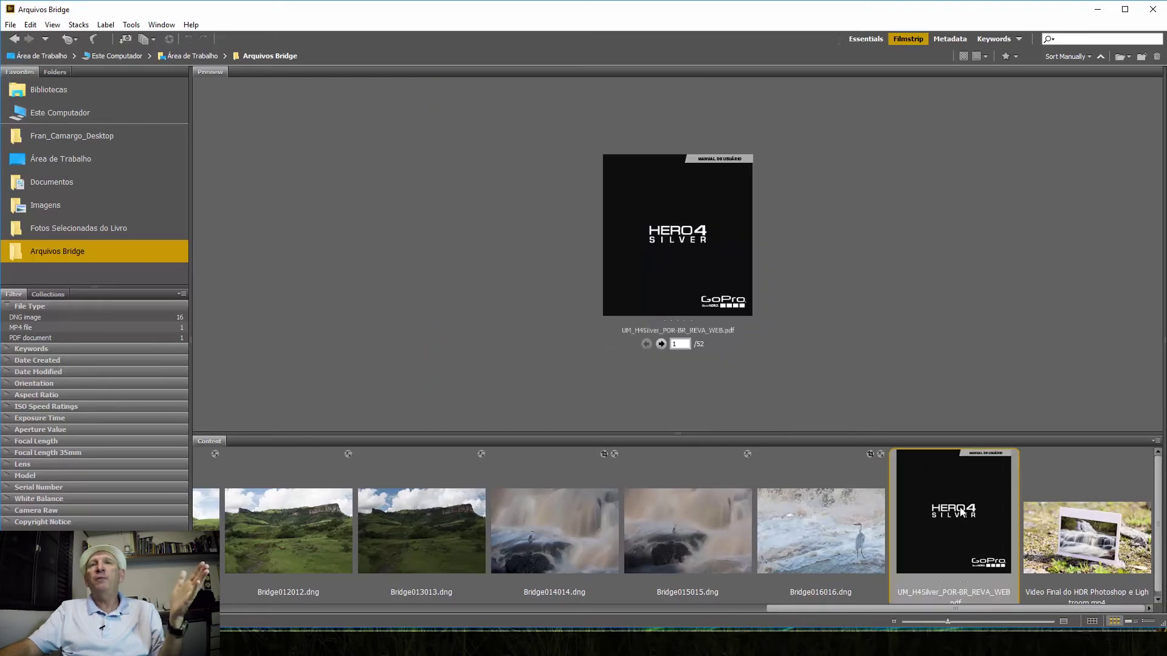
left_click(662, 344)
left_click(661, 344)
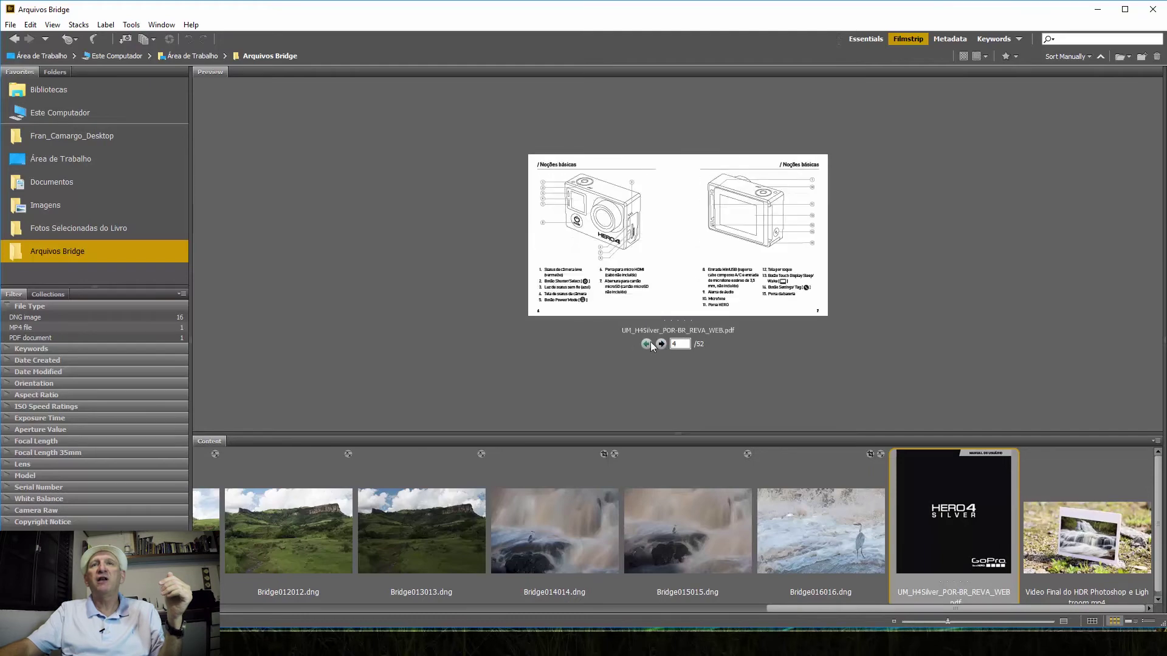
left_click(662, 344)
left_click(662, 344)
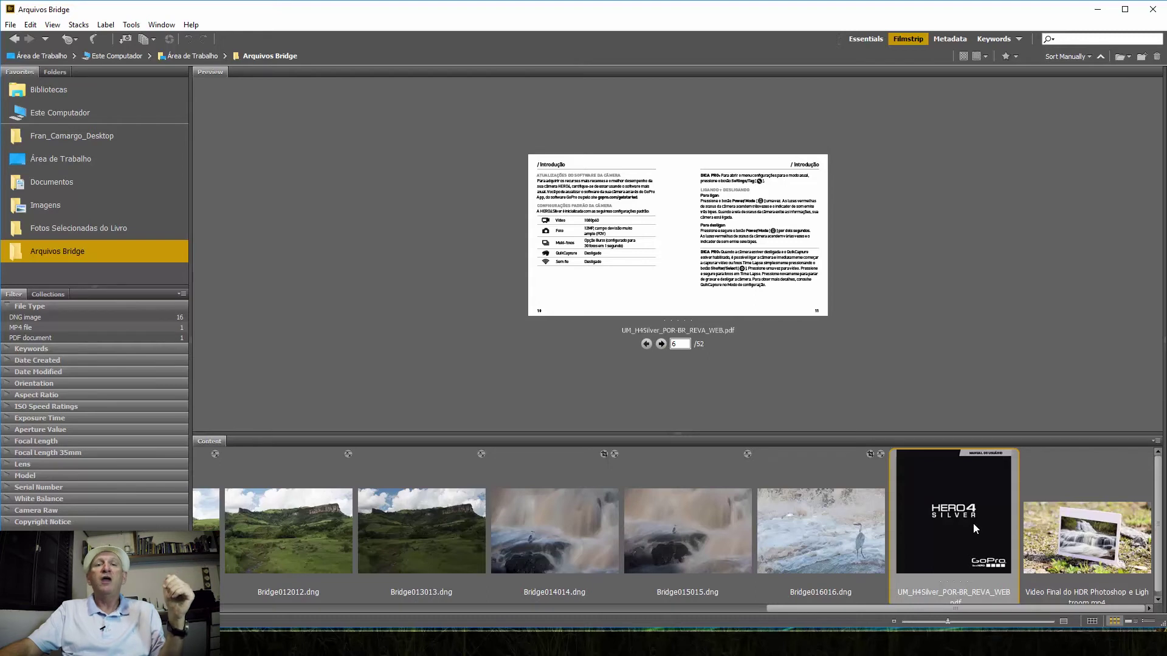
Play Video Final do HDR Photoshop e Lightroom.mp4 in the preview and adjust its volume
left_click(1113, 551)
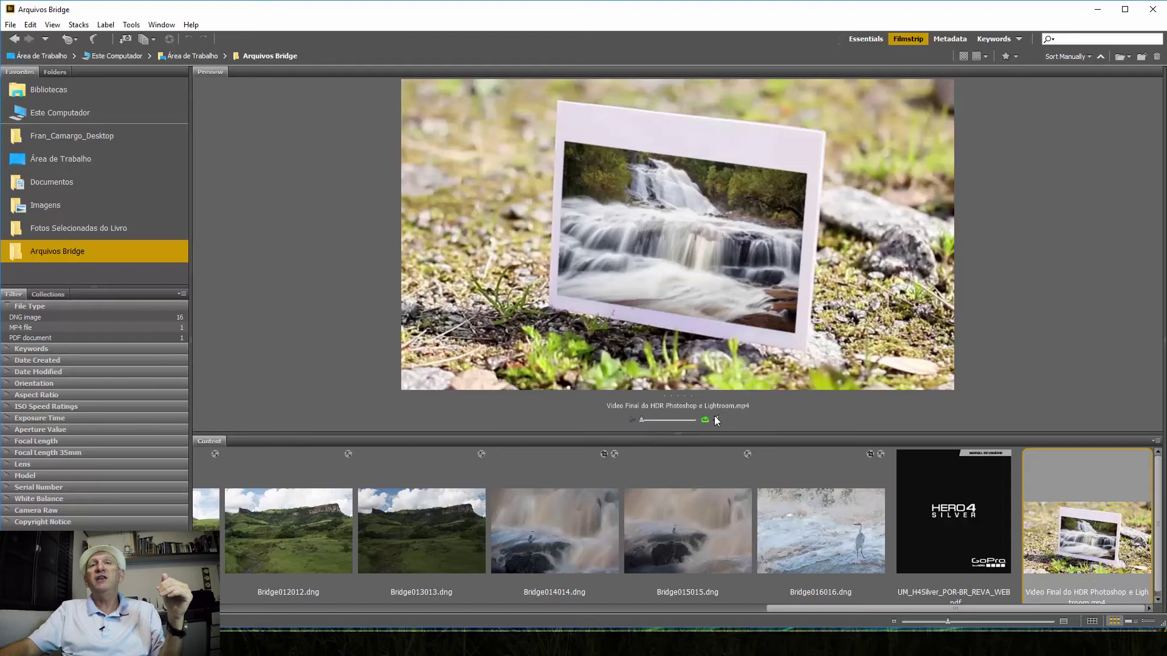
mouse_move(716, 419)
left_click_drag(730, 421, 731, 429)
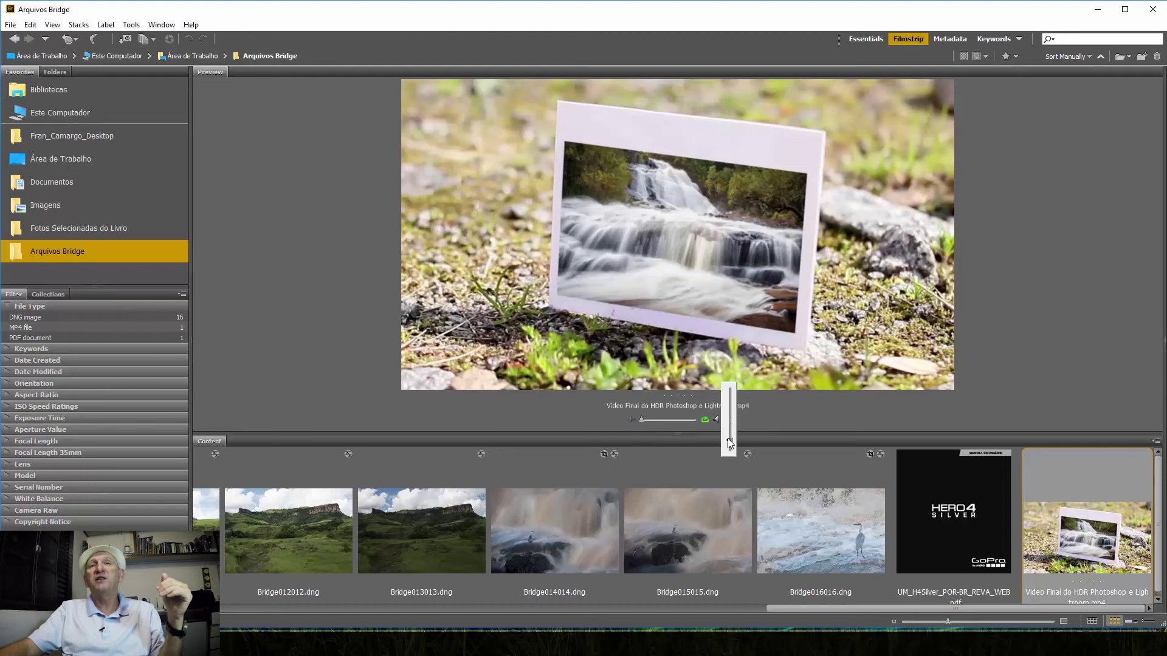
left_click(632, 419)
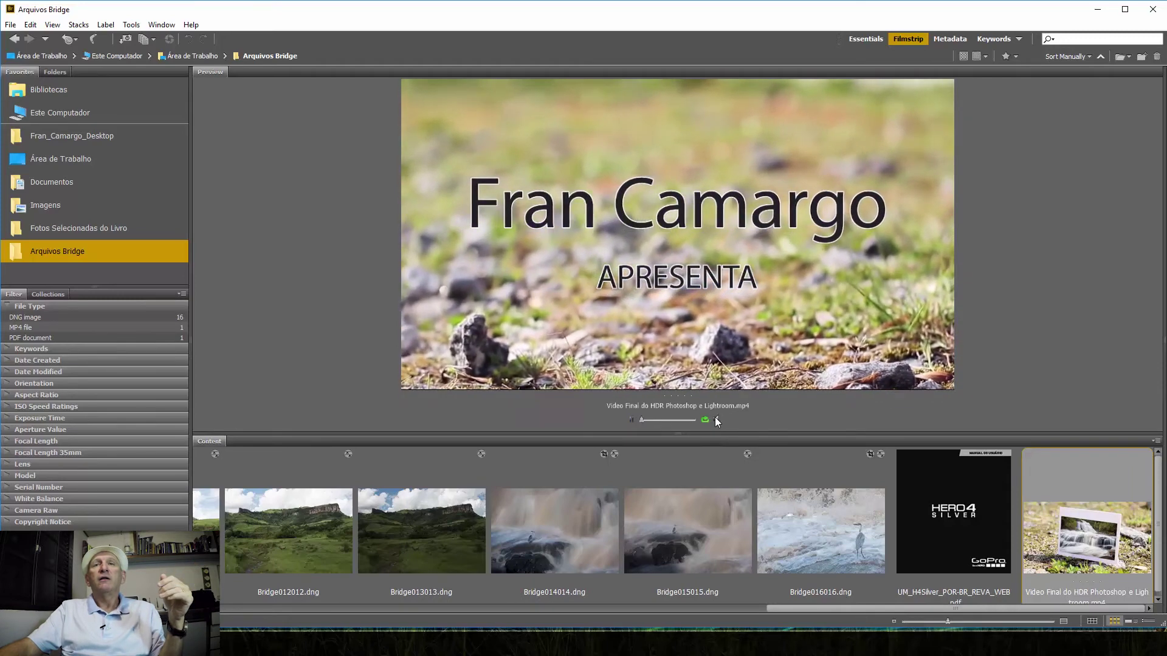
mouse_move(719, 419)
left_click(731, 429)
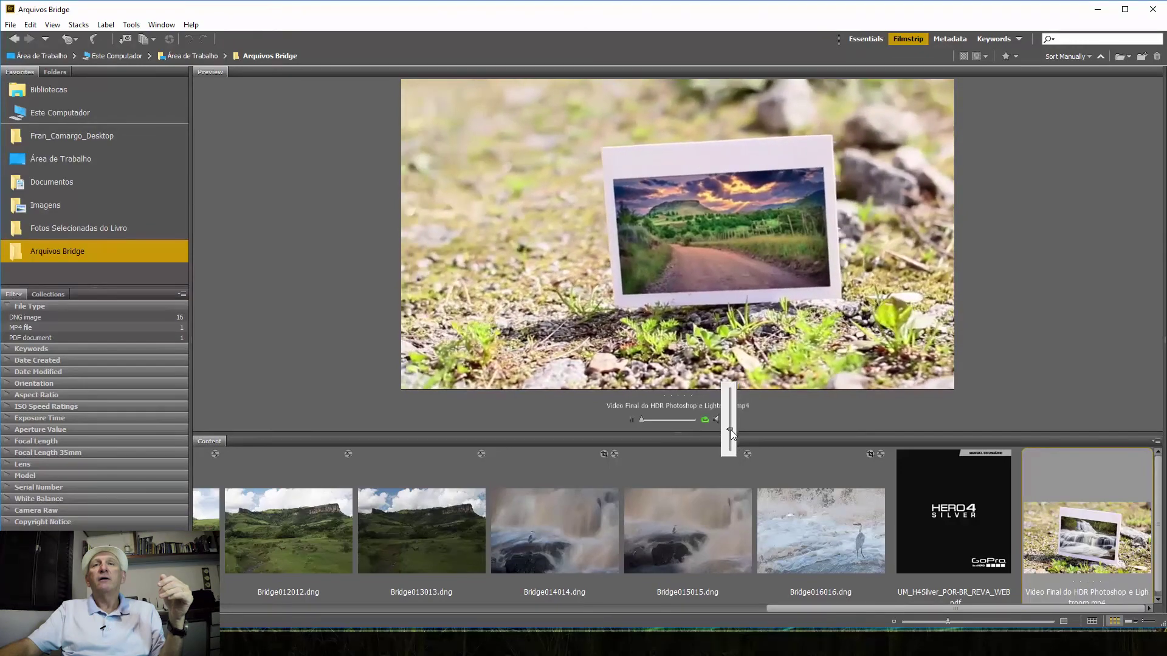
left_click(730, 437)
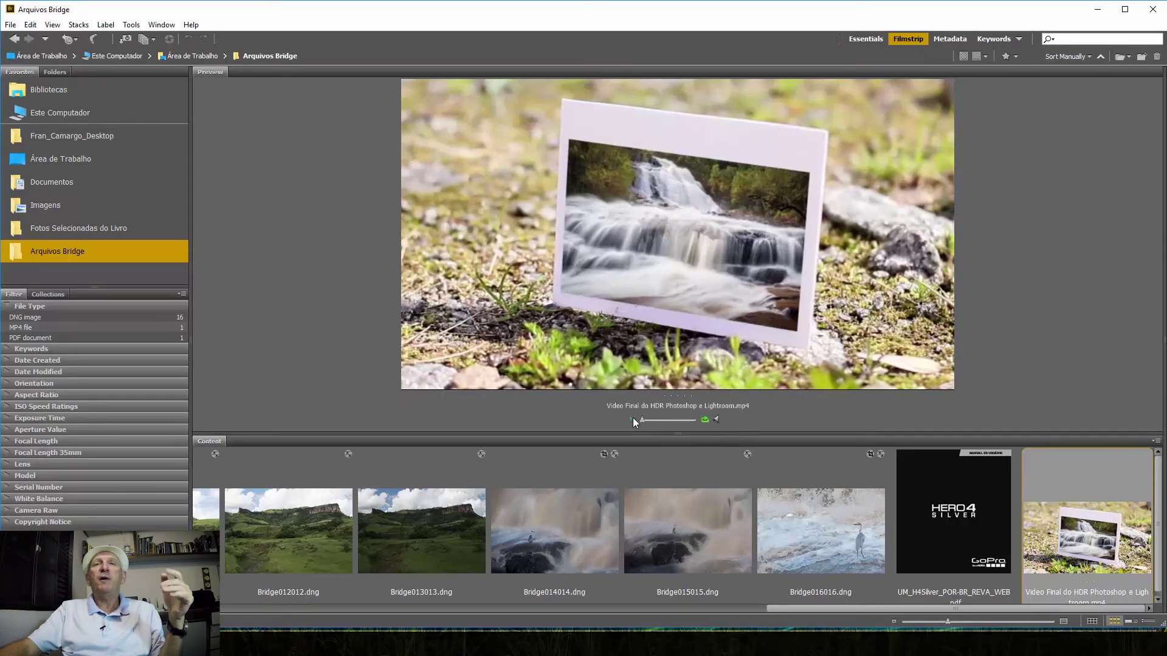
Inspect the heron's head at 100% with the loupe in Bridge015015.dng and in Bridge014014.dng
left_click(720, 542)
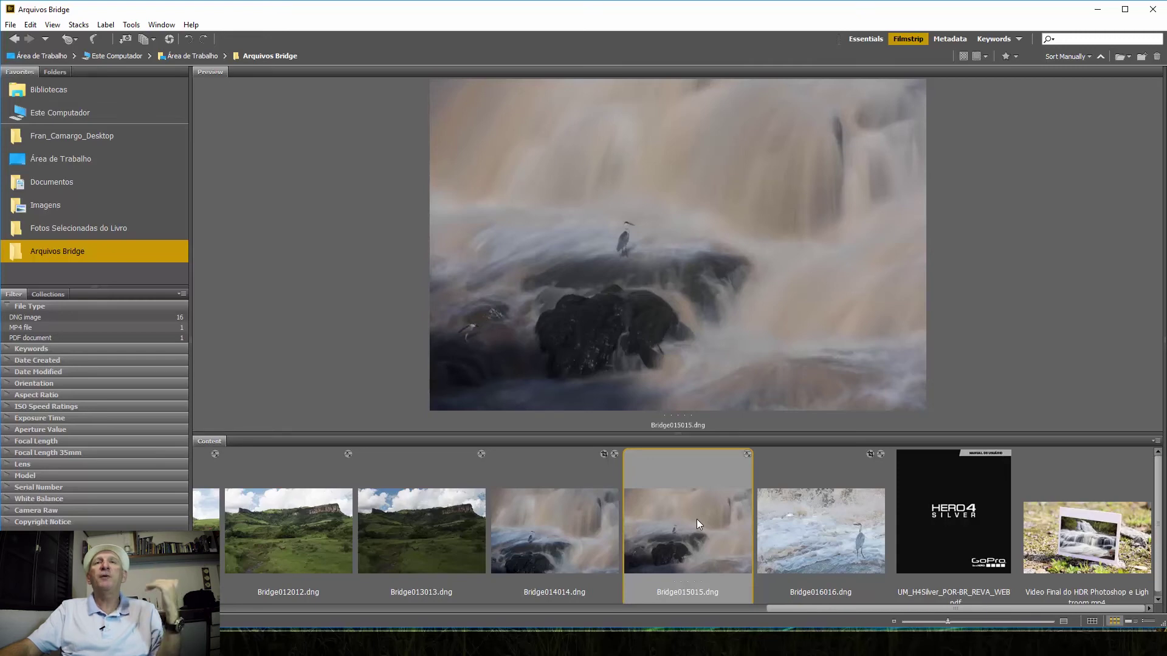
left_click(626, 223)
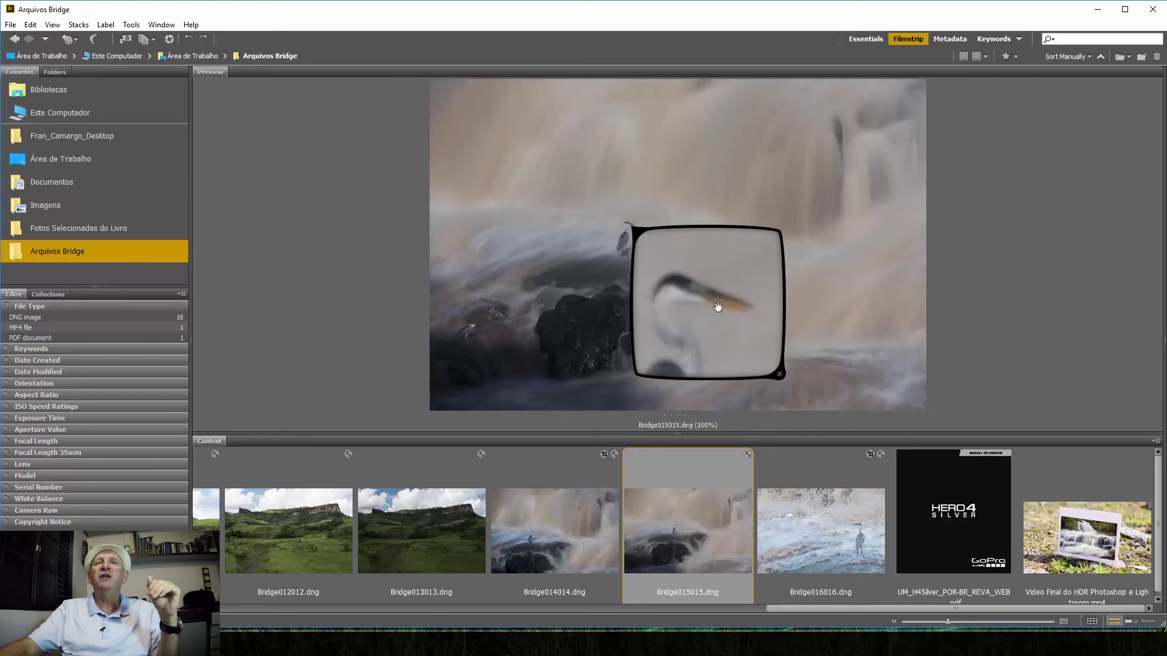
left_click(570, 516)
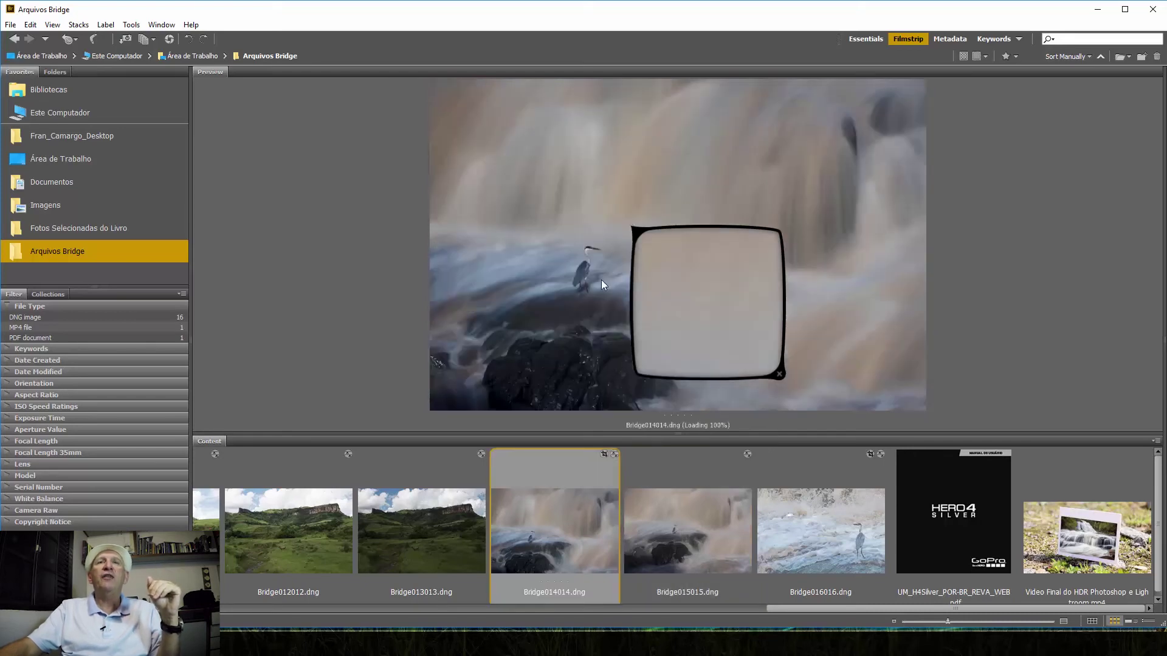
left_click_drag(709, 304, 666, 322)
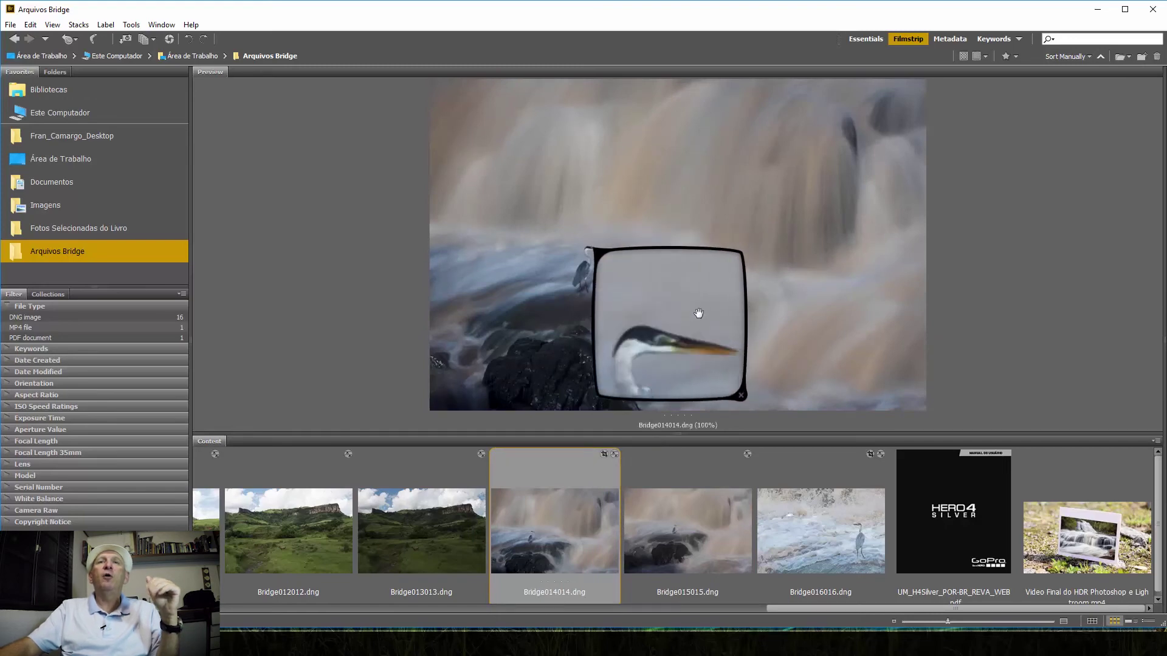
Inspect the jumping fish in Bridge016016.dng with the loupe and close the loupe
left_click(812, 527)
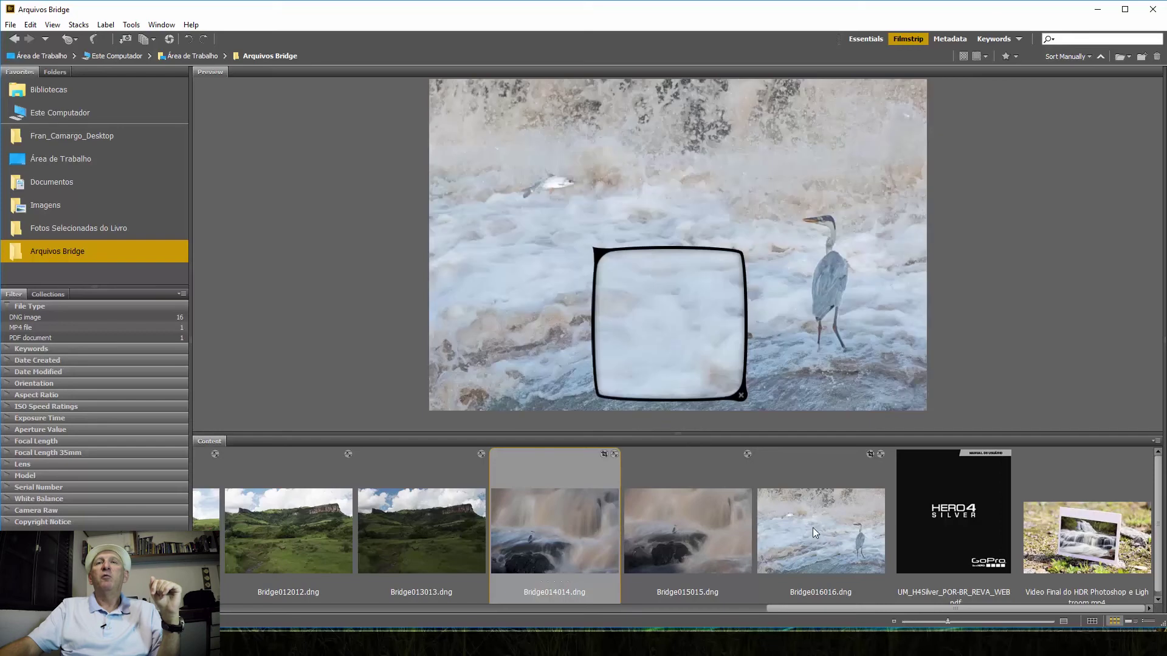
left_click_drag(643, 320, 616, 268)
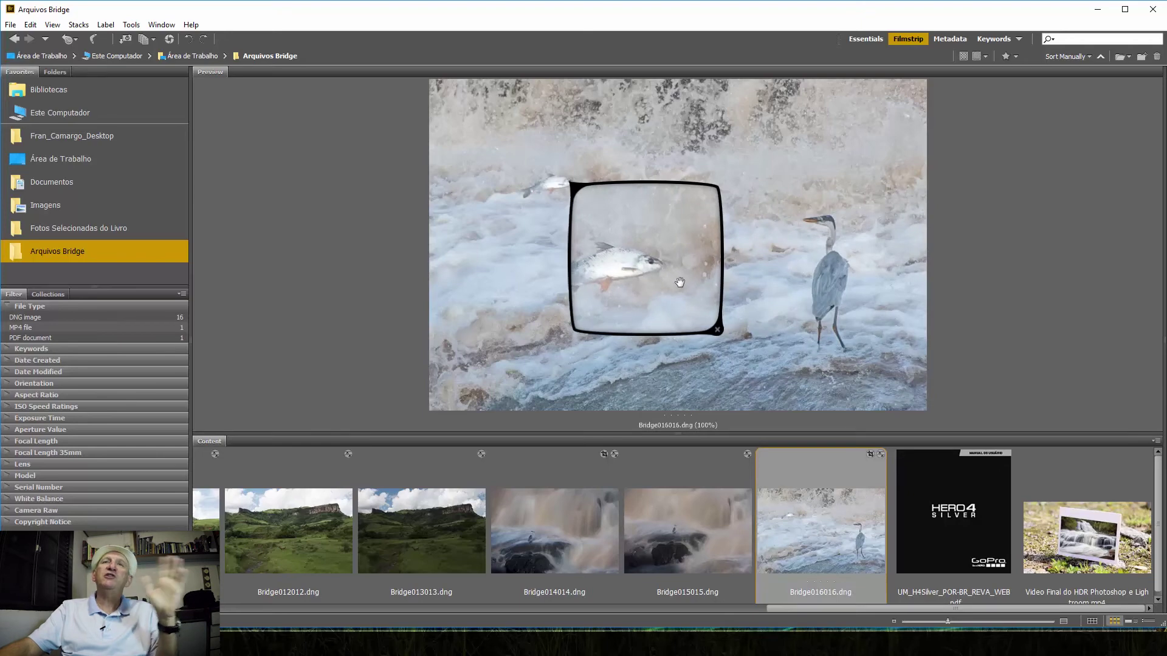
left_click(717, 330)
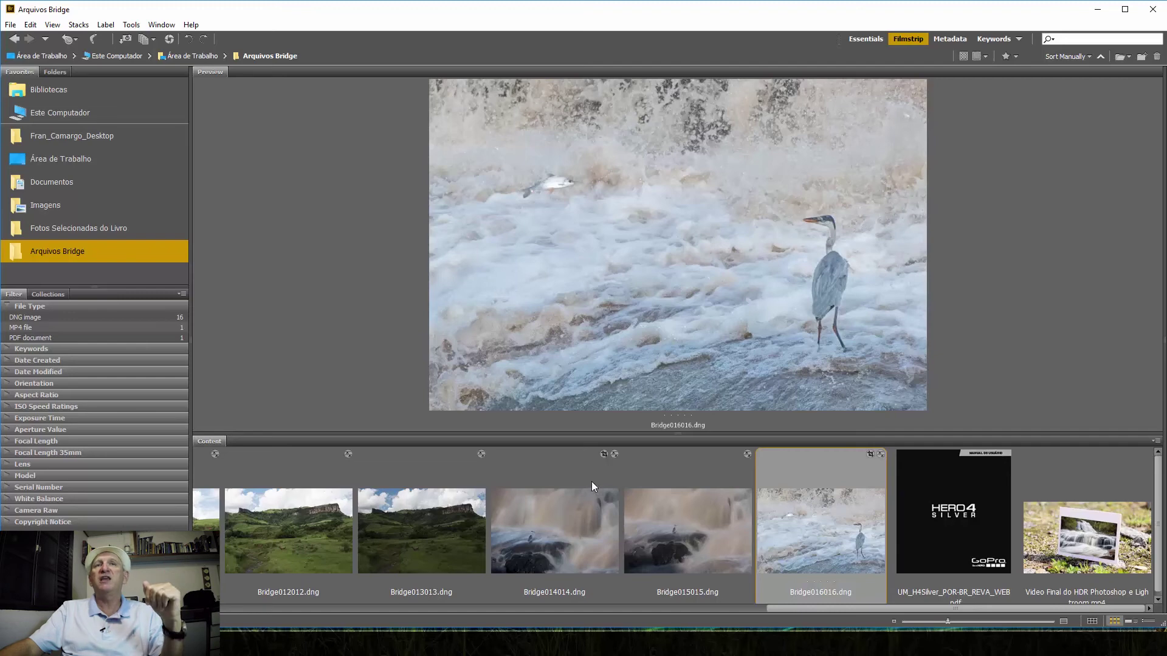
Make the filmstrip slightly taller so its thumbnails become larger
left_click_drag(678, 434, 680, 419)
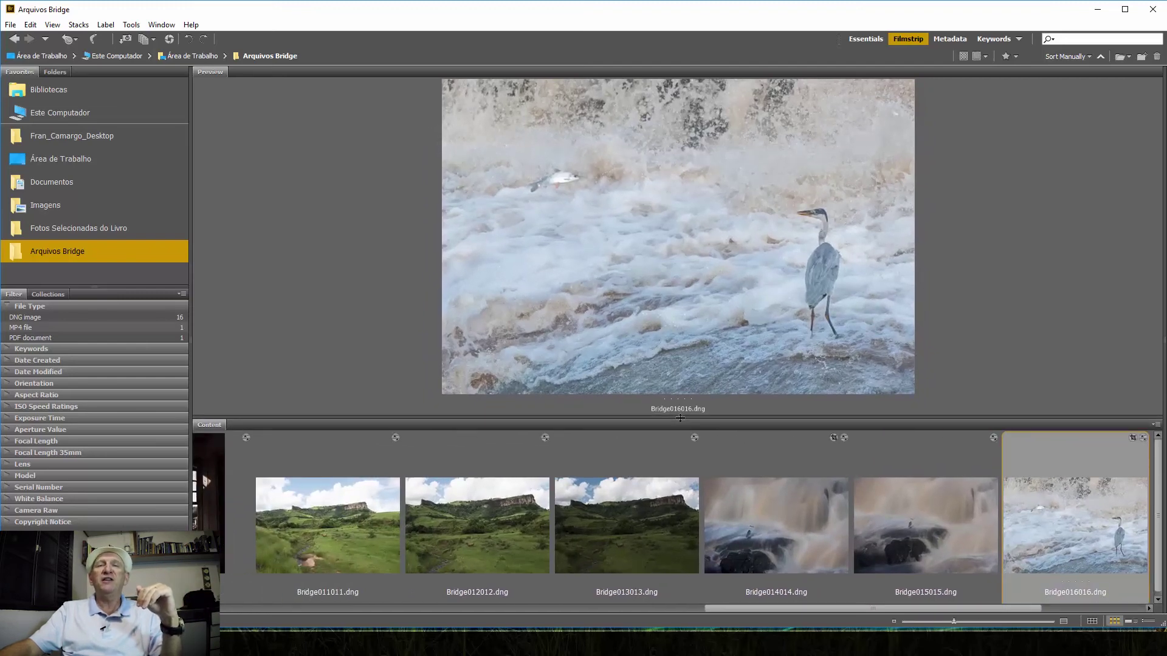